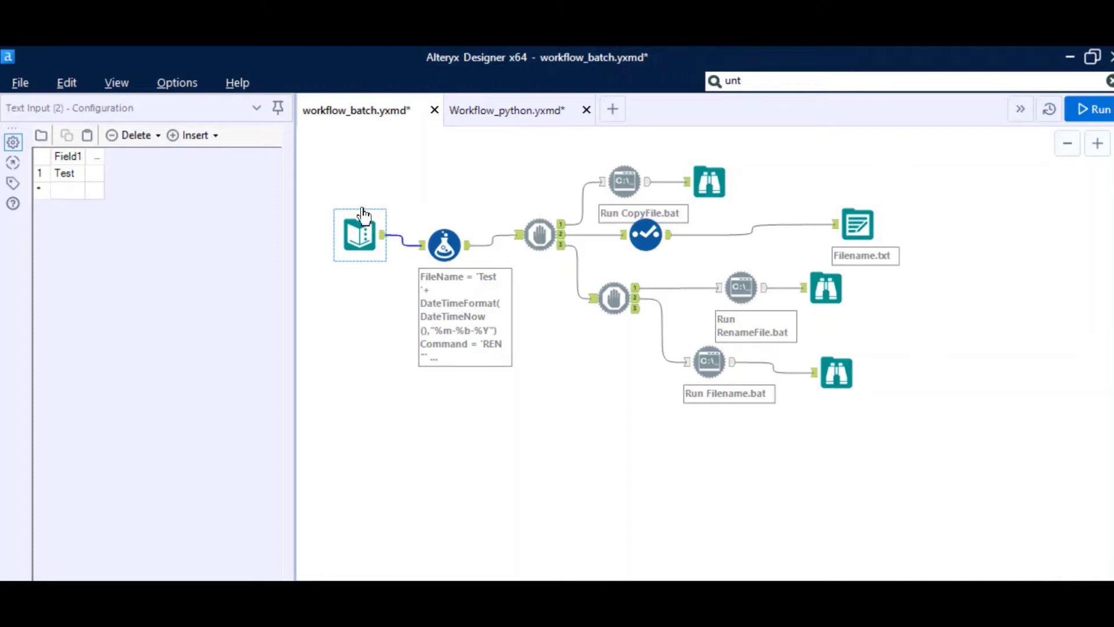
Step: Examine the Text Input tool and the FileName and Command expressions in the Formula tool's configuration
{"action": "left_click", "coordinate": [441, 244], "text": "ctrl"}
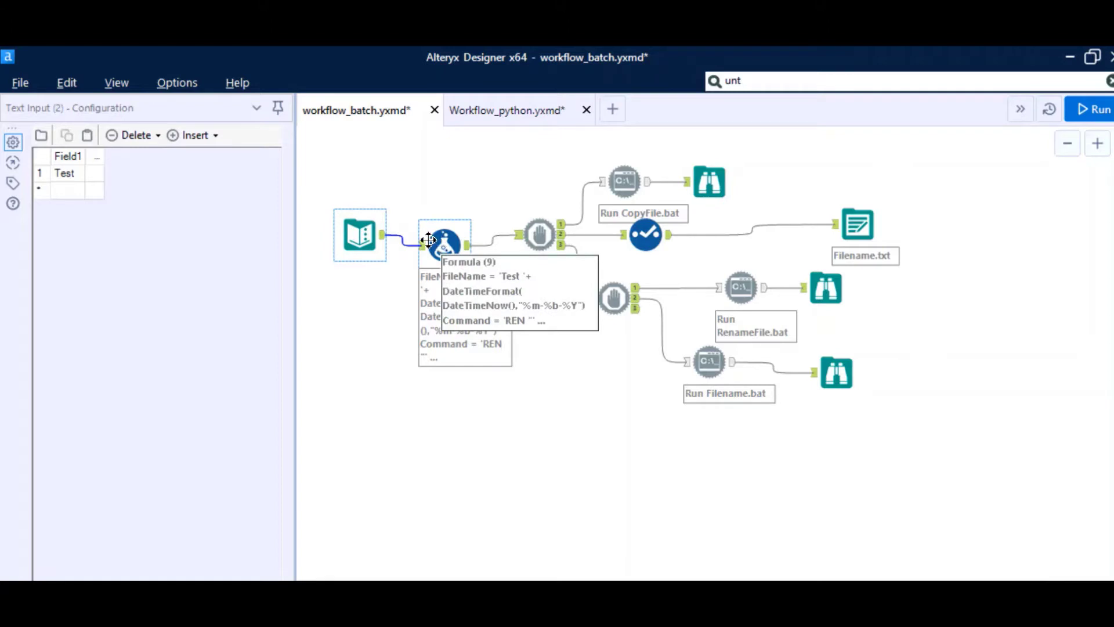
{"action": "left_click", "coordinate": [374, 235]}
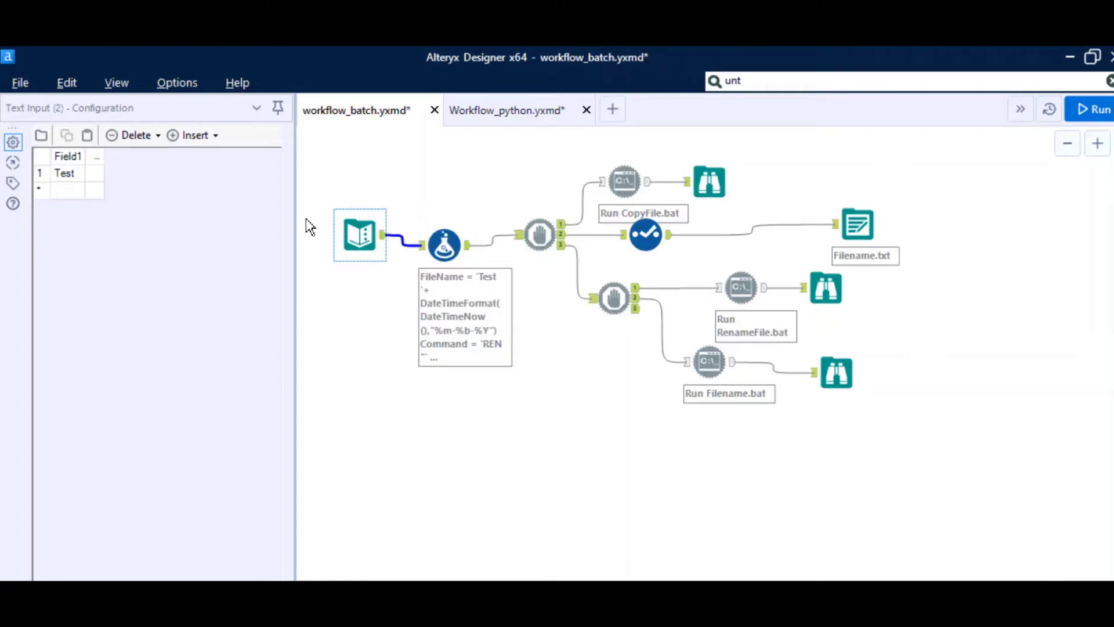
{"action": "left_click", "coordinate": [445, 244], "text": "ctrl"}
{"action": "left_click", "coordinate": [446, 244]}
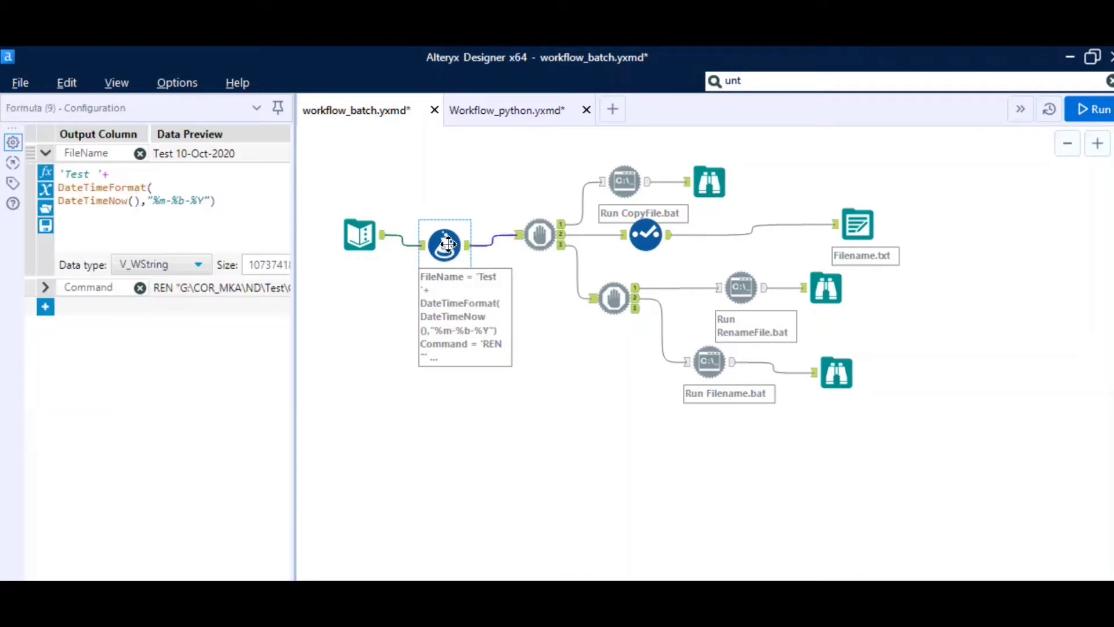
{"action": "left_click_drag", "start_coordinate": [217, 201], "coordinate": [43, 183]}
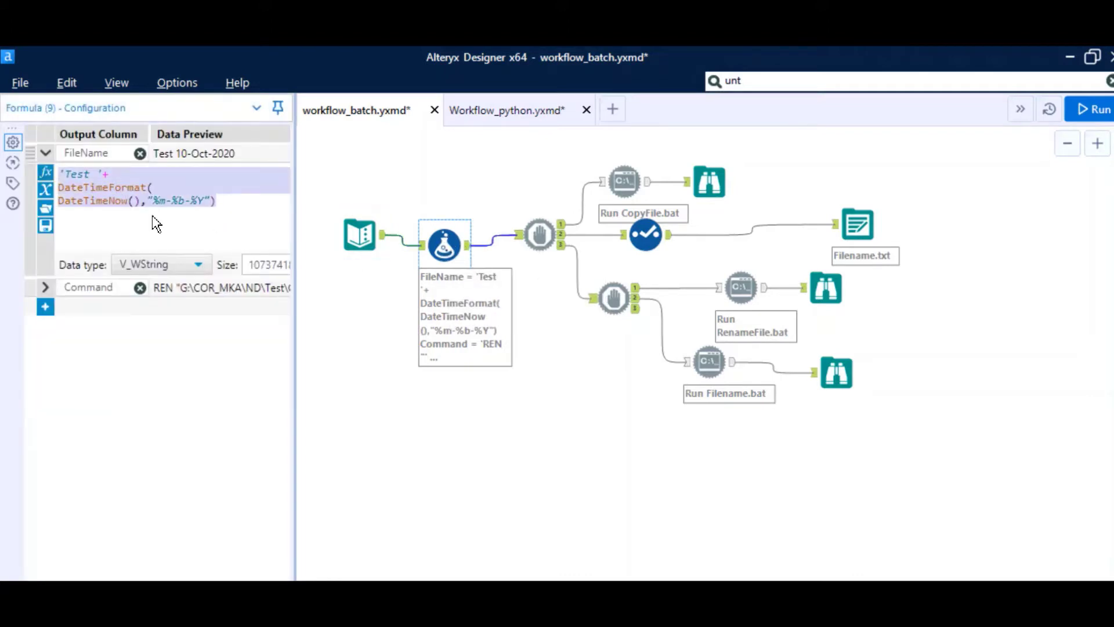
{"action": "left_click", "coordinate": [46, 287]}
{"action": "left_click_drag", "start_coordinate": [62, 310], "coordinate": [141, 364]}
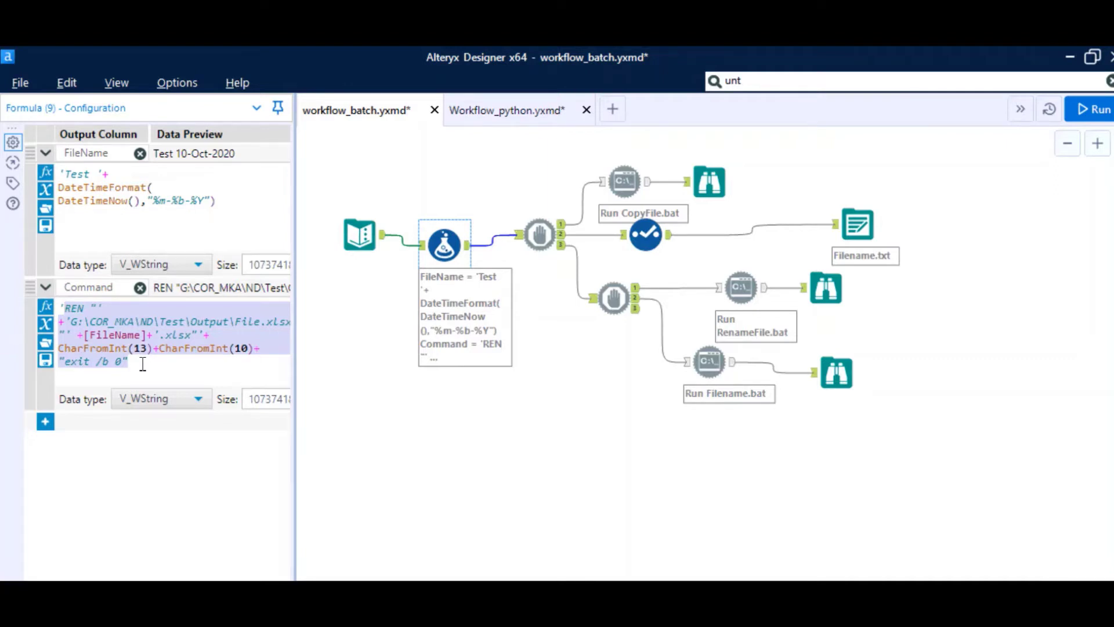
Step: Examine the Block Until Done tools and the settings of the Output Data tool that writes Filename.txt
{"action": "left_click", "coordinate": [540, 234]}
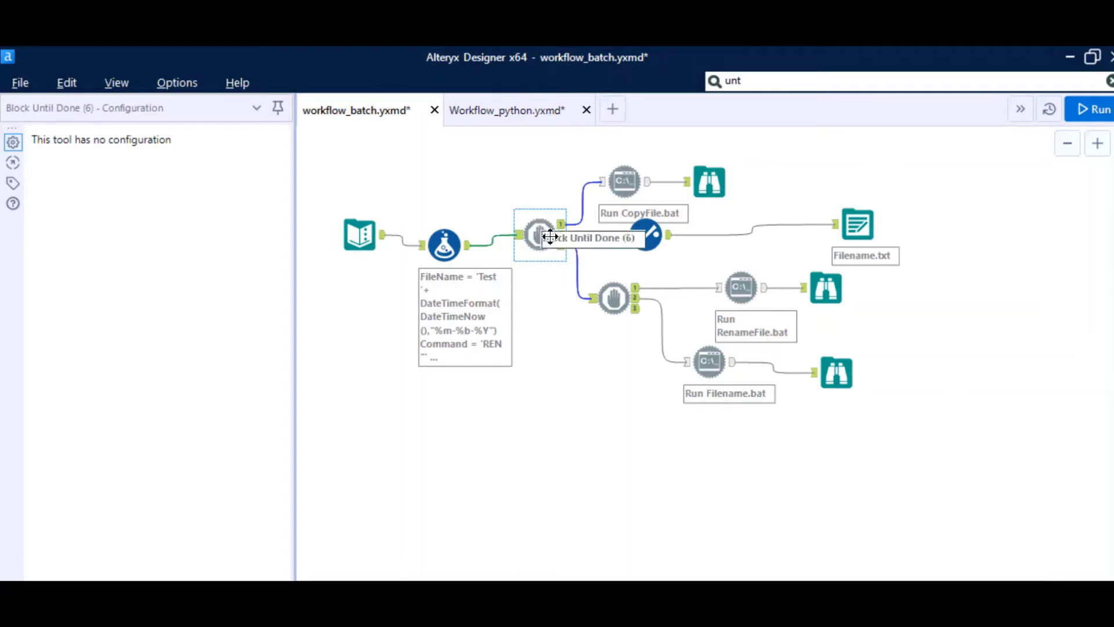
{"action": "left_click_drag", "start_coordinate": [560, 234], "coordinate": [644, 234]}
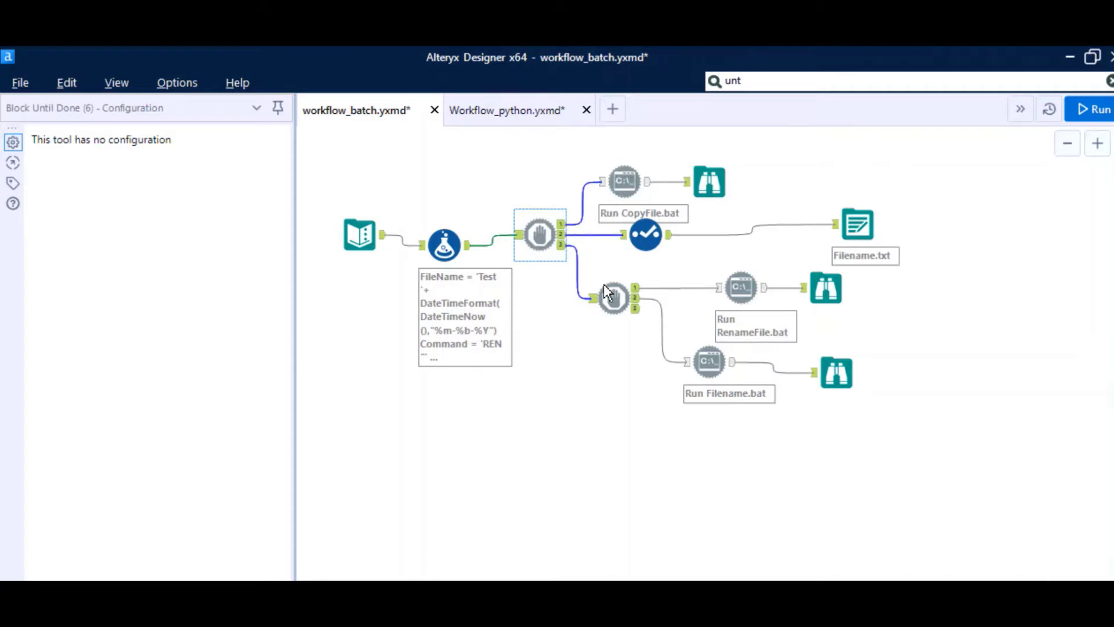
{"action": "left_click", "coordinate": [616, 304]}
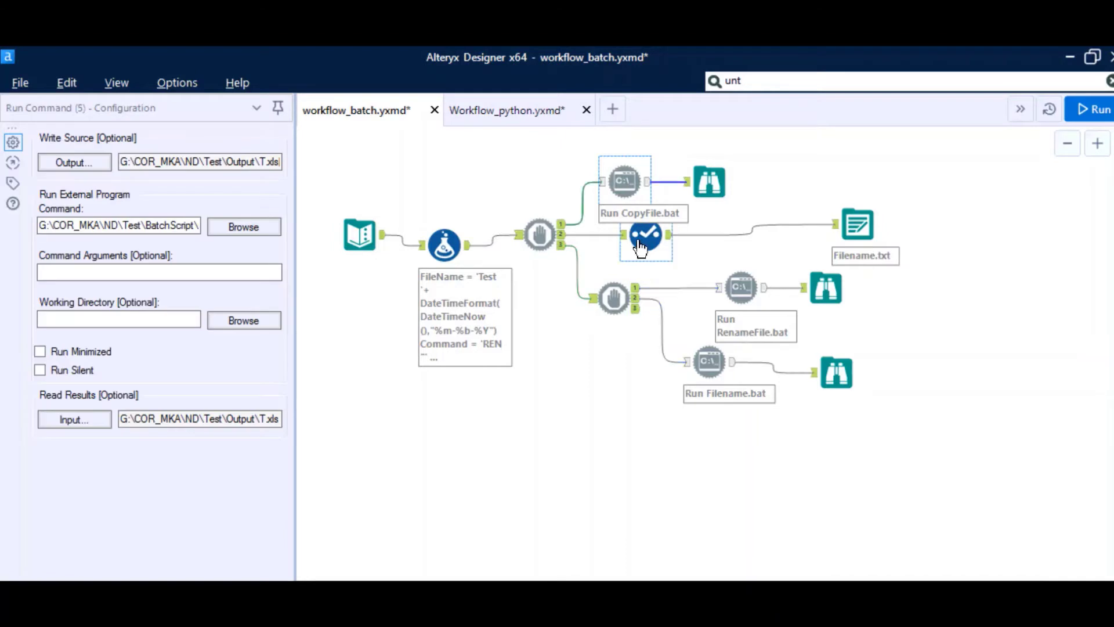
{"action": "left_click", "coordinate": [857, 225]}
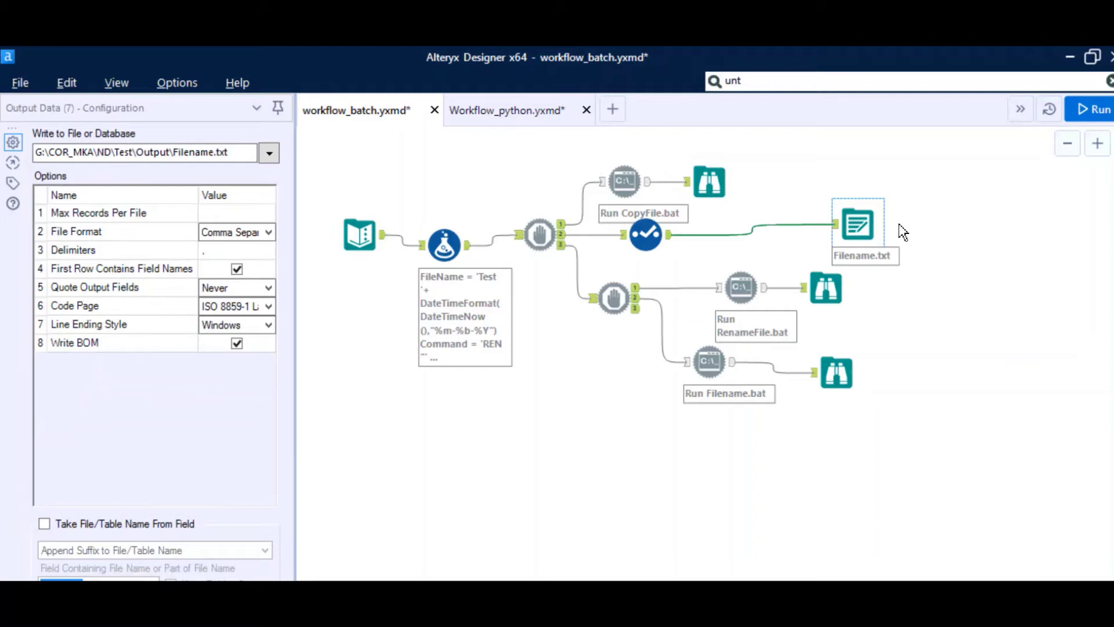
{"action": "left_click", "coordinate": [835, 307], "text": "ctrl"}
{"action": "left_click", "coordinate": [740, 287], "text": "ctrl"}
Step: Switch to File Explorer and view the contents of the Input and Output folders inside Test
{"action": "left_click", "coordinate": [232, 548]}
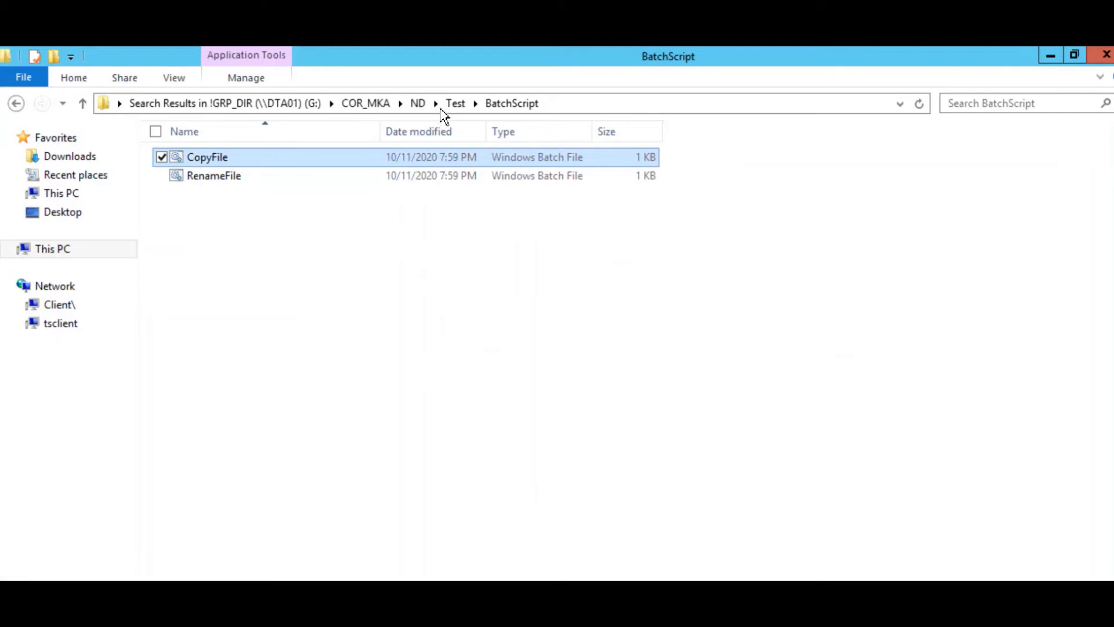
{"action": "left_click", "coordinate": [455, 105]}
{"action": "key", "text": "Down"}
{"action": "key", "text": "Up"}
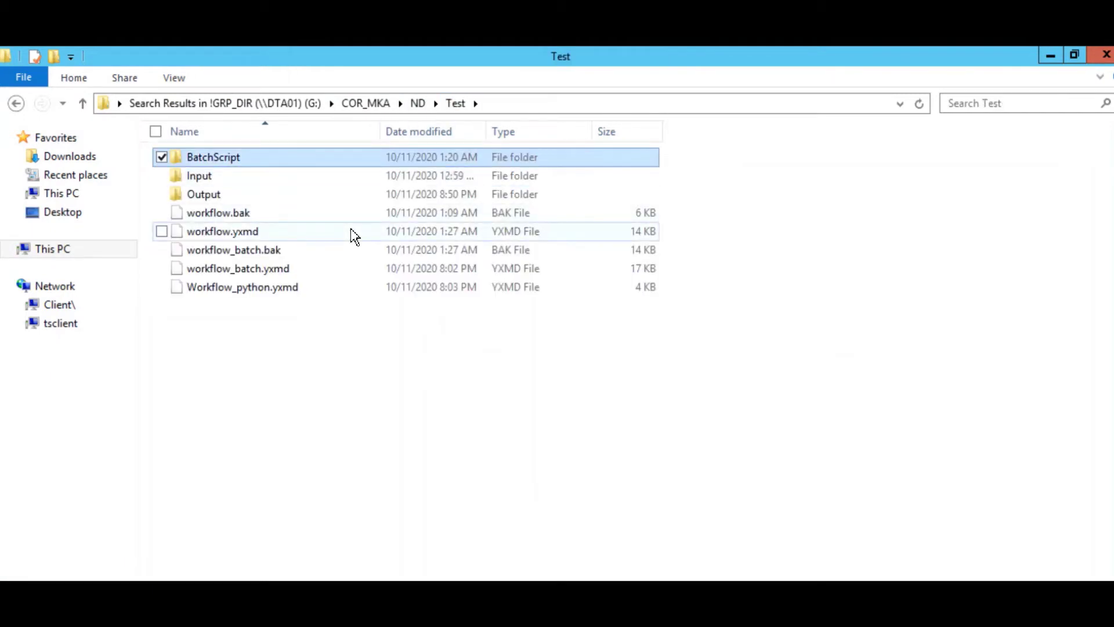
{"action": "key", "text": "Down"}
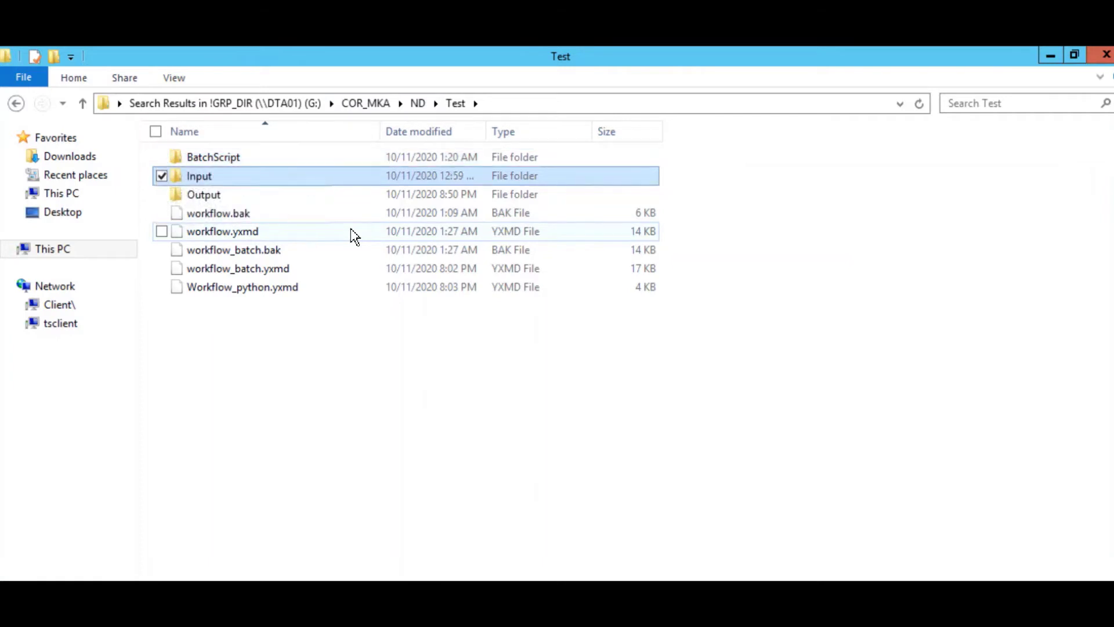
{"action": "key", "text": "Return"}
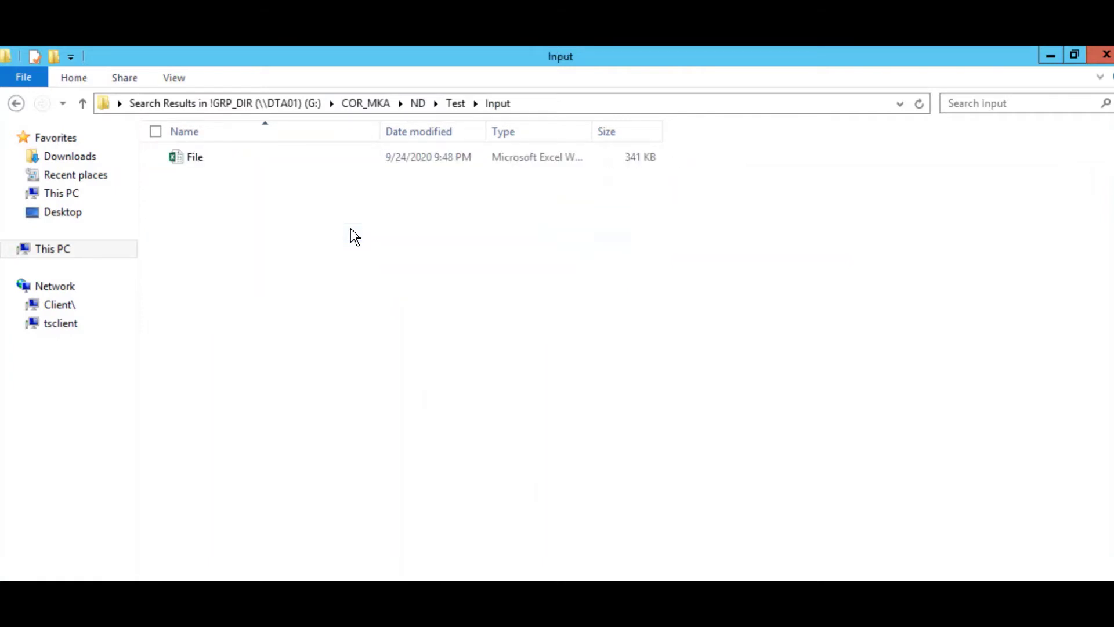
{"action": "key", "text": "BackSpace"}
{"action": "key", "text": "Down"}
{"action": "key", "text": "Return"}
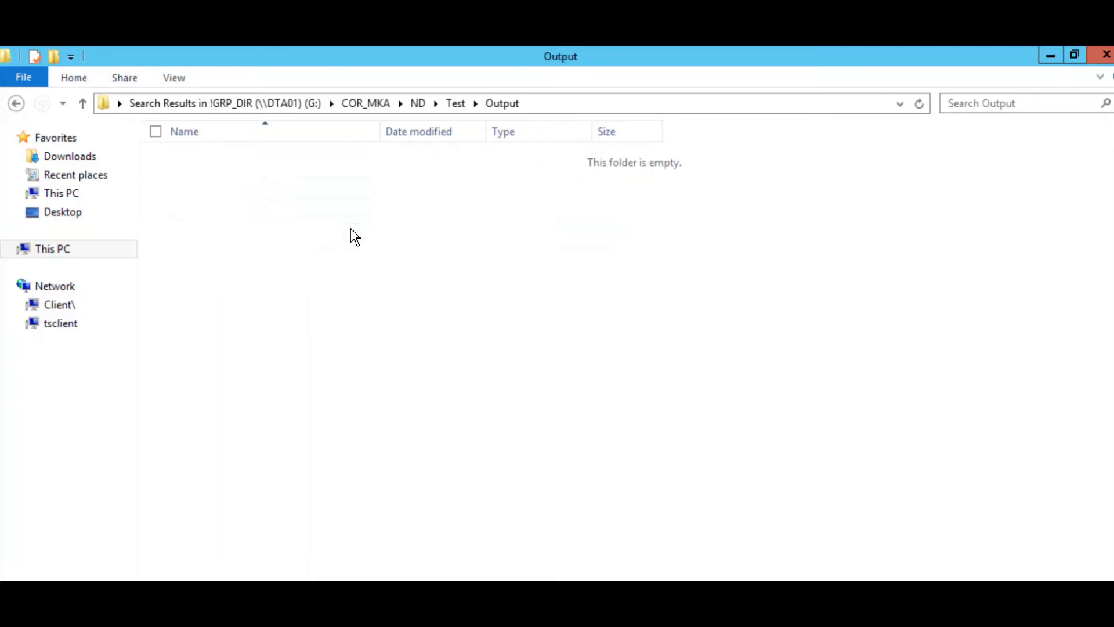
Step: Return to the Test folder and select all the workflow files listed below the subfolders
{"action": "key", "text": "BackSpace"}
{"action": "key", "text": "Down"}
{"action": "key", "text": "shift+Down"}
{"action": "key", "text": "shift+Down"}
{"action": "key", "text": "shift+Down"}
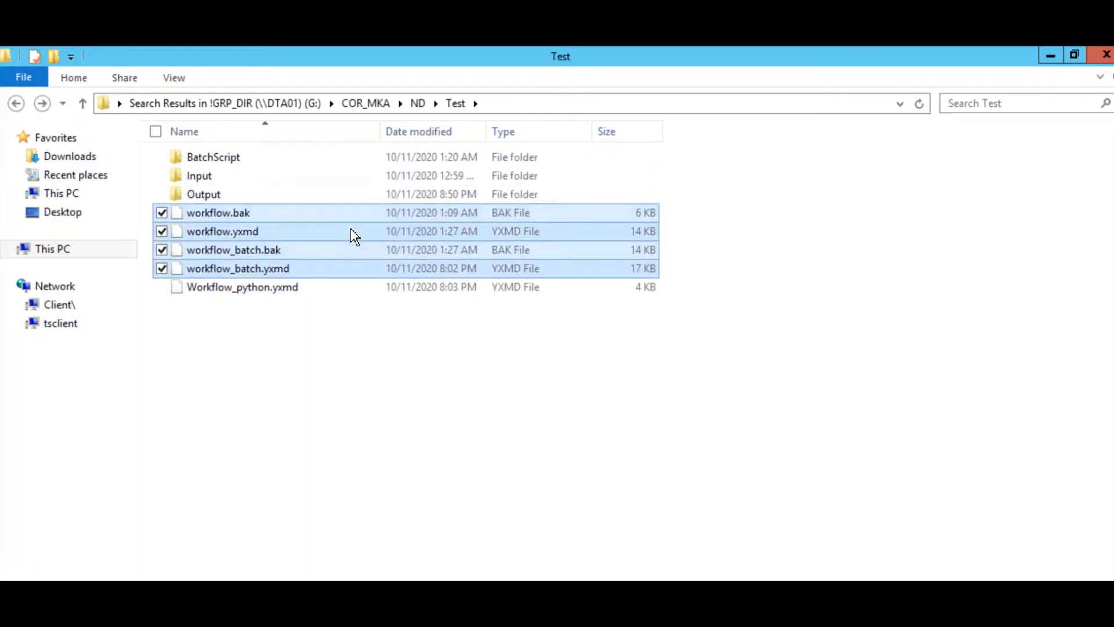
{"action": "key", "text": "shift+Down"}
Step: Go into the BatchScript folder and open the CopyFile batch file for editing in Notepad
{"action": "key", "text": "Up"}
{"action": "key", "text": "Up"}
{"action": "key", "text": "Up"}
{"action": "key", "text": "Up"}
{"action": "key", "text": "Up"}
{"action": "key", "text": "Up"}
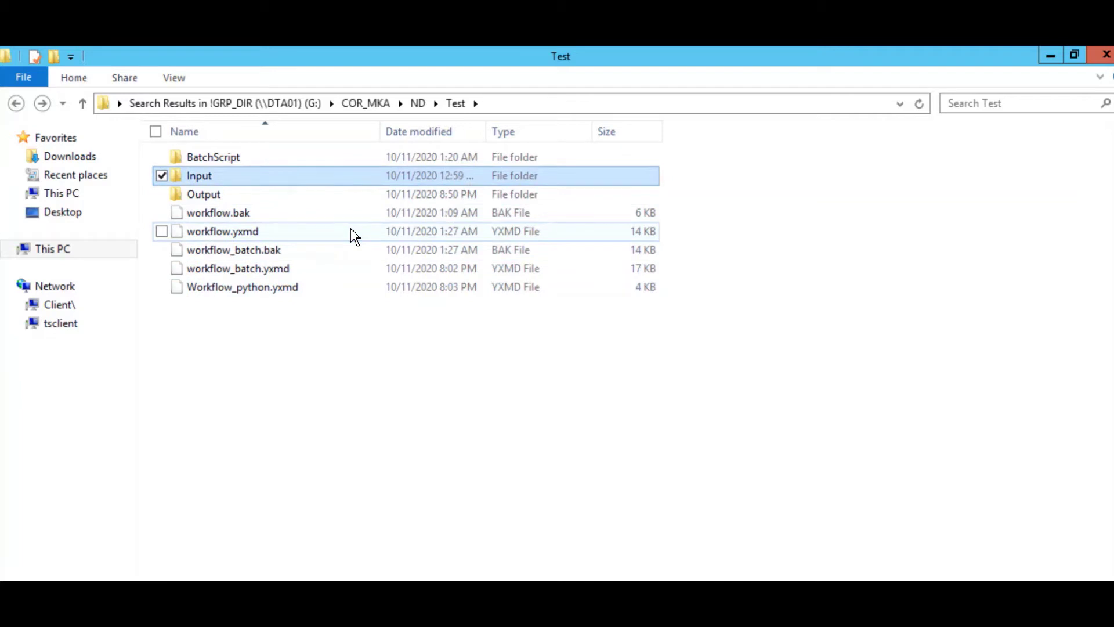
{"action": "key", "text": "Up"}
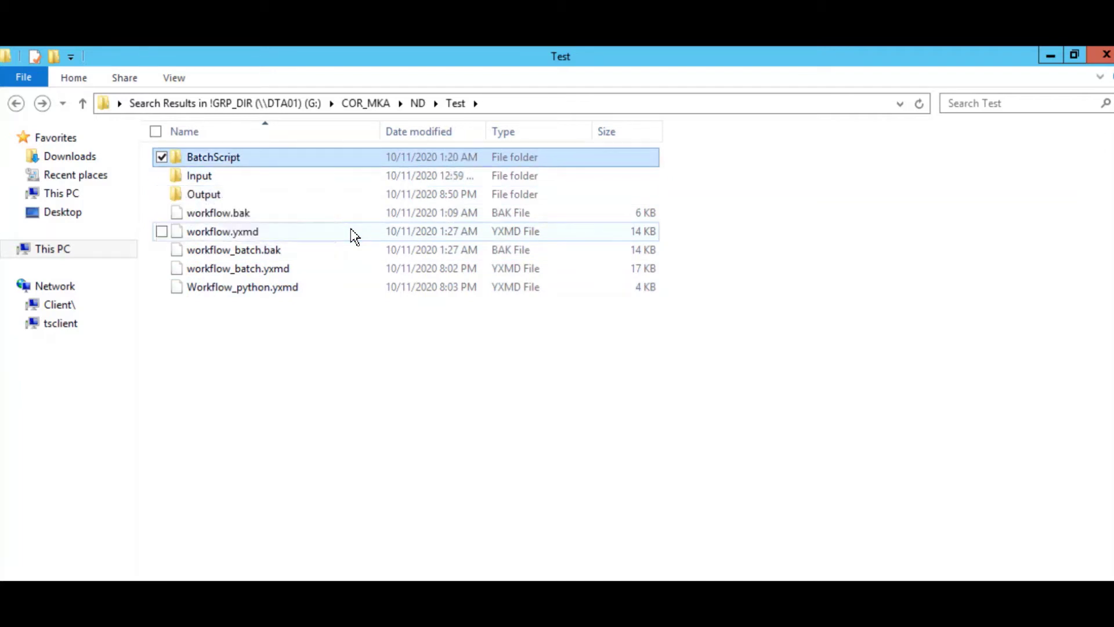
{"action": "key", "text": "Return"}
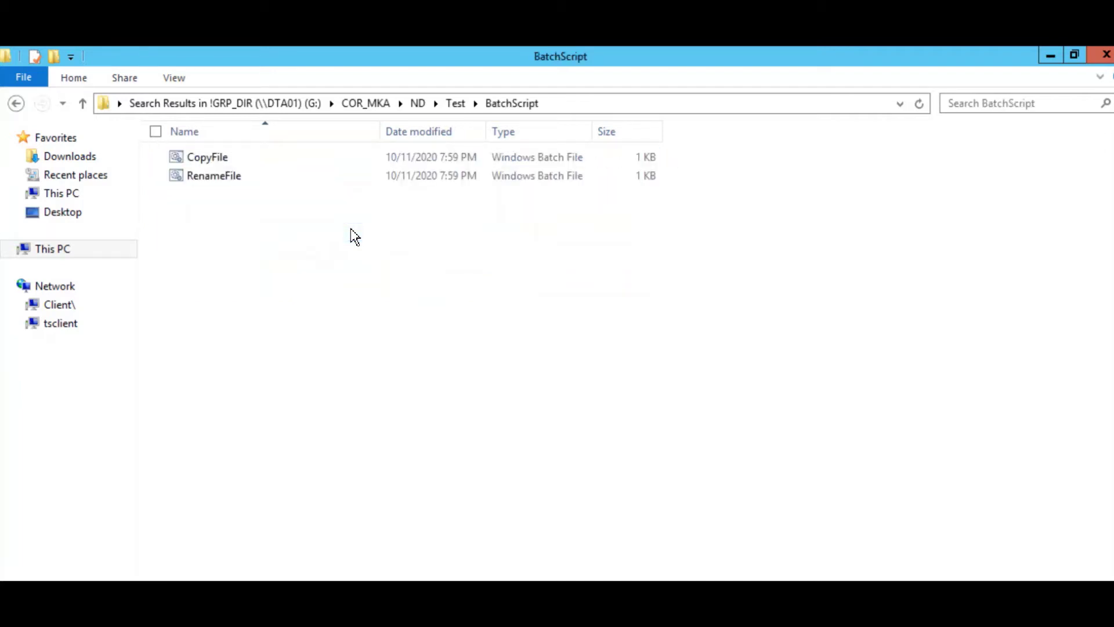
{"action": "right_click", "coordinate": [220, 154]}
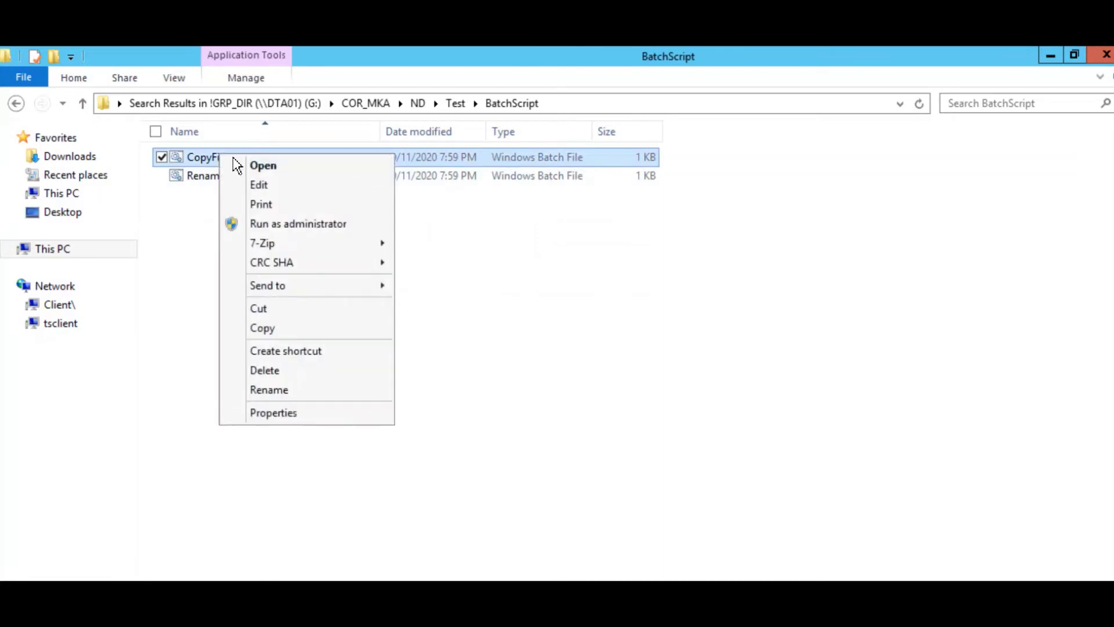
{"action": "left_click", "coordinate": [259, 186]}
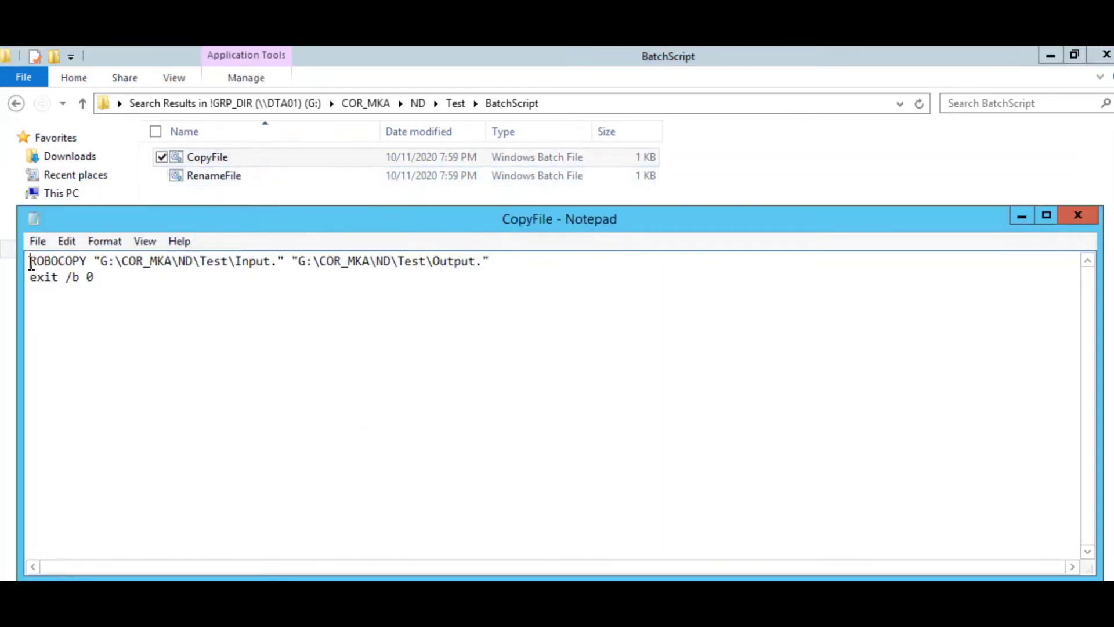
Step: Review the Input and Output paths of the ROBOCOPY command in CopyFile and close the file
{"action": "left_click", "coordinate": [78, 257], "text": "shift"}
{"action": "left_click", "coordinate": [100, 261]}
{"action": "double_click", "coordinate": [256, 261]}
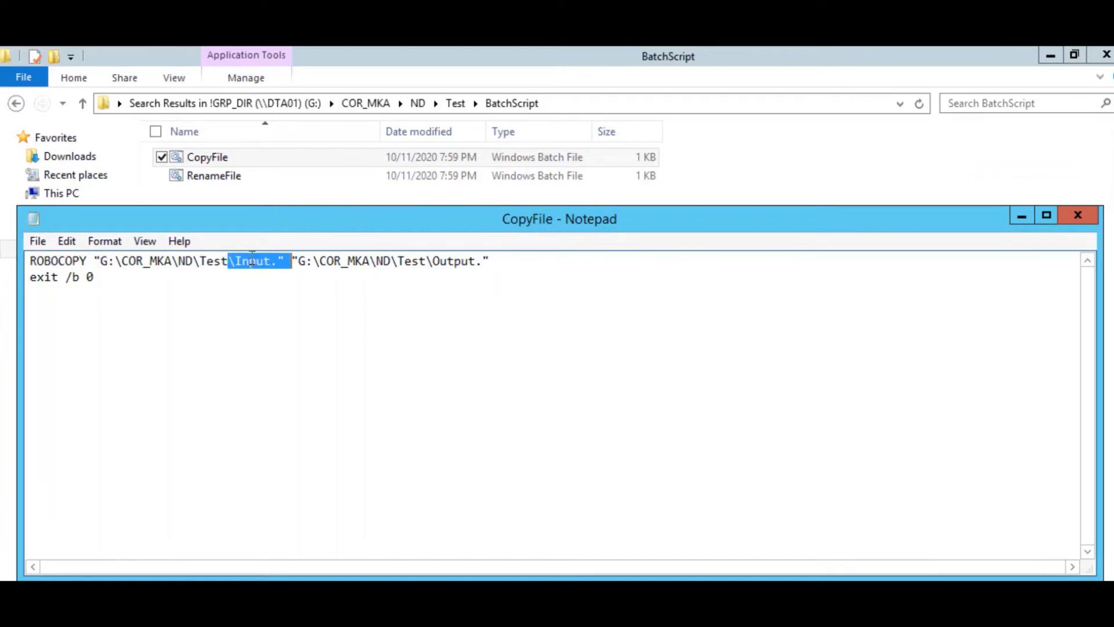
{"action": "left_click", "coordinate": [442, 264]}
{"action": "double_click", "coordinate": [458, 262]}
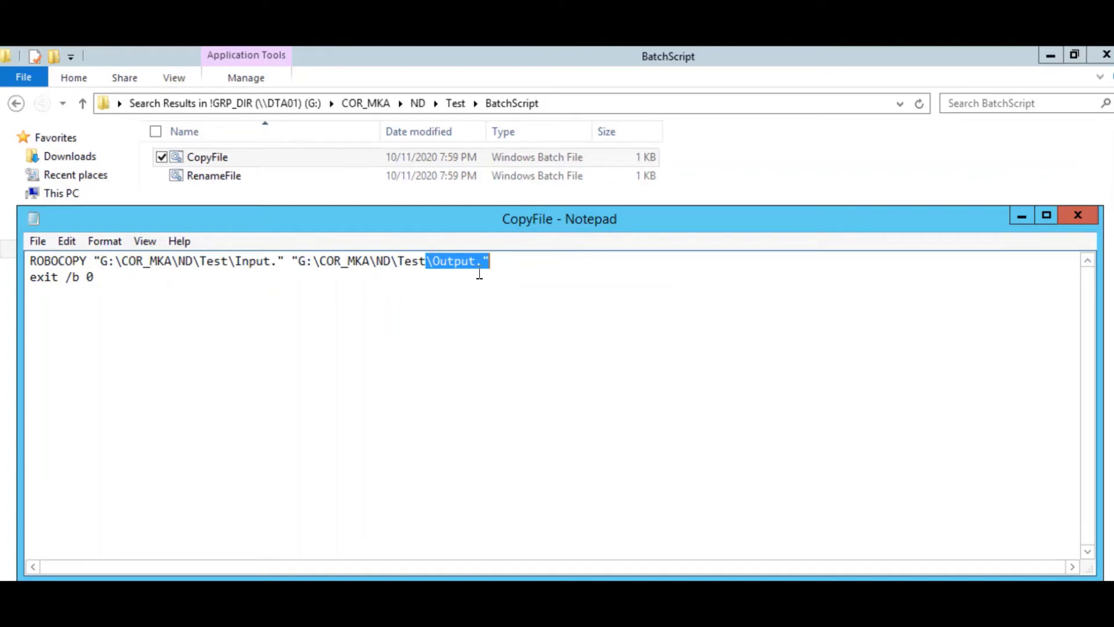
{"action": "left_click", "coordinate": [1071, 217]}
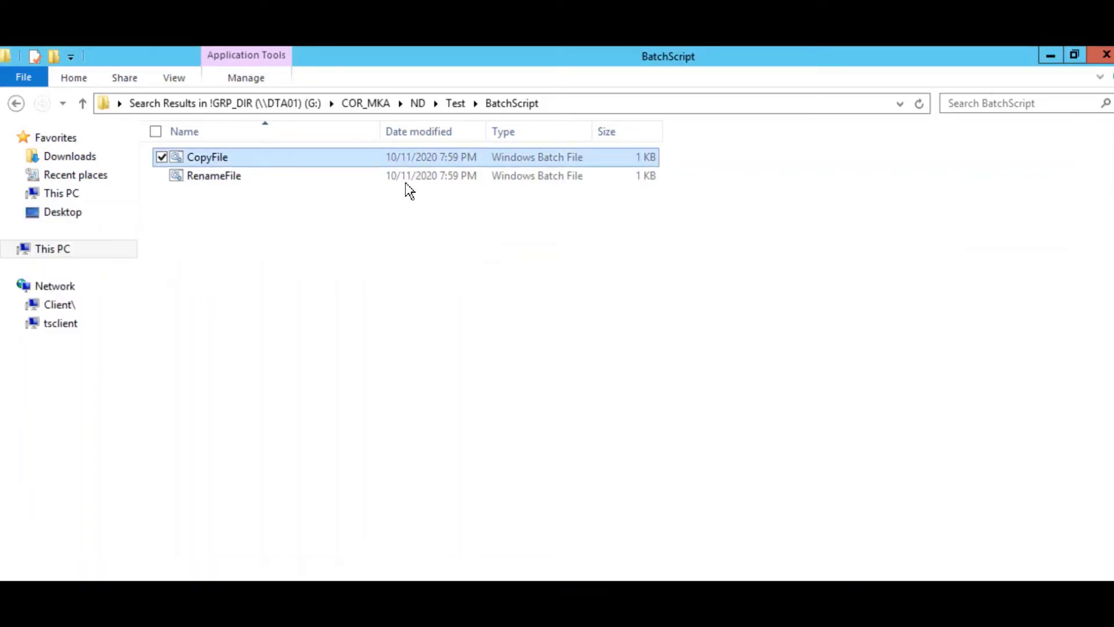
Step: Check the contents of the Output folder inside Test and switch back to Alteryx Designer
{"action": "left_click", "coordinate": [456, 104]}
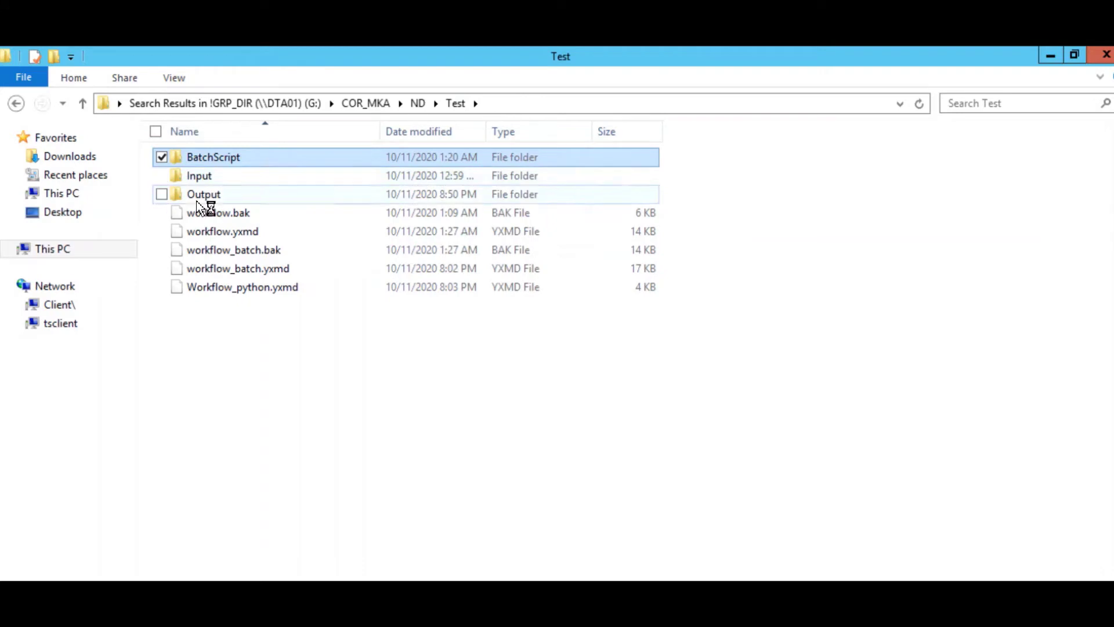
{"action": "double_click", "coordinate": [203, 195]}
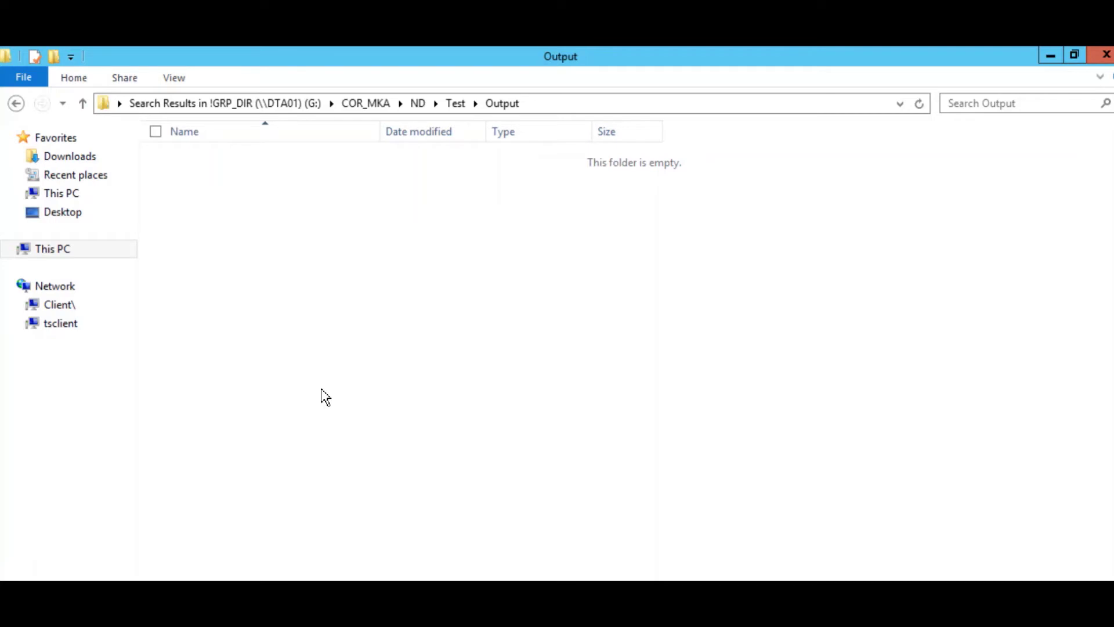
{"action": "key", "text": "alt+Tab"}
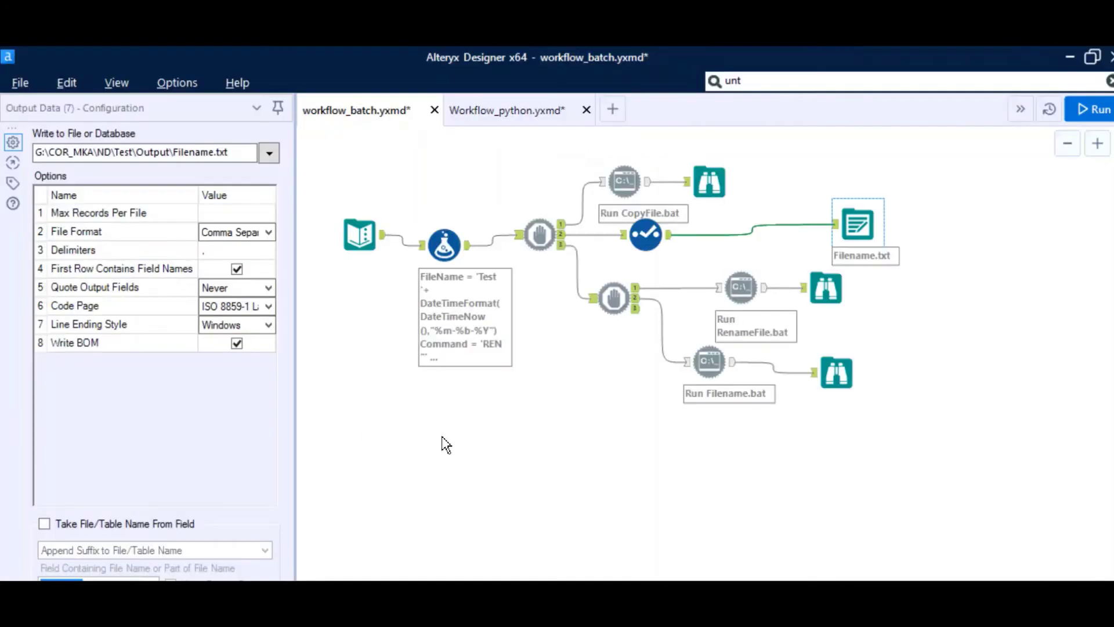
Step: Align the Text Input tool horizontally with the Formula tool and run the workflow_batch workflow
{"action": "left_click_drag", "start_coordinate": [352, 239], "coordinate": [341, 248]}
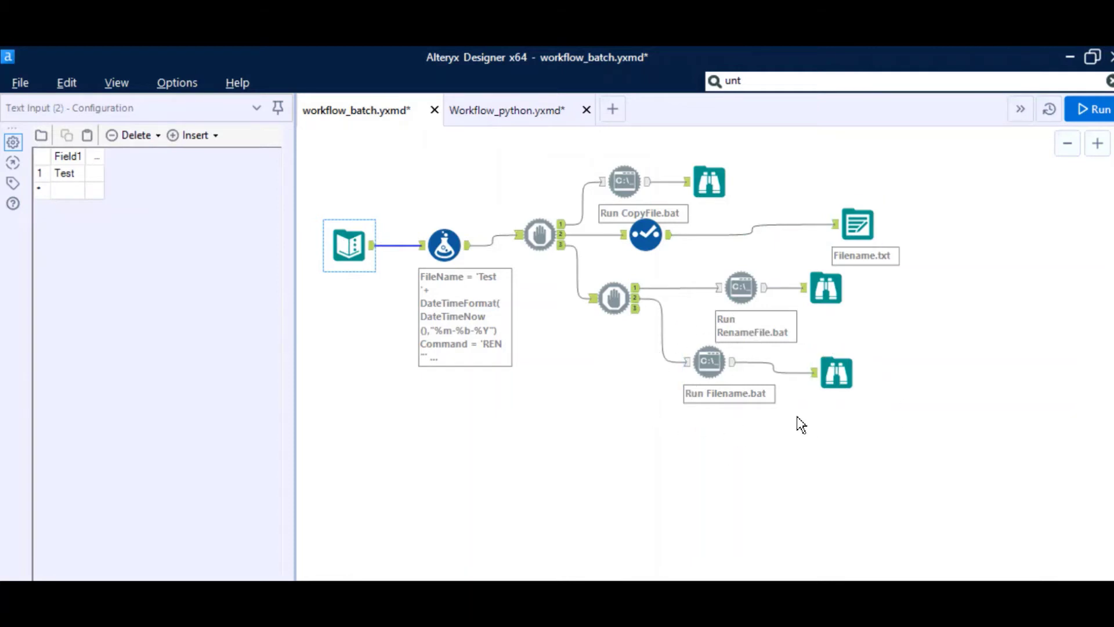
{"action": "left_click", "coordinate": [1088, 109]}
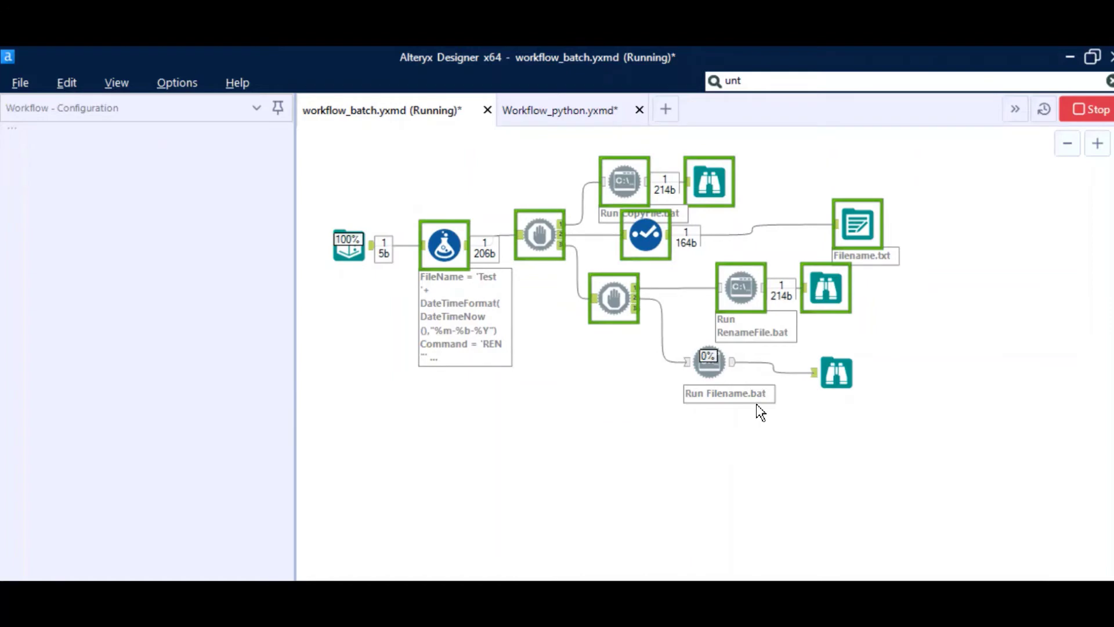
{"action": "left_click", "coordinate": [720, 427]}
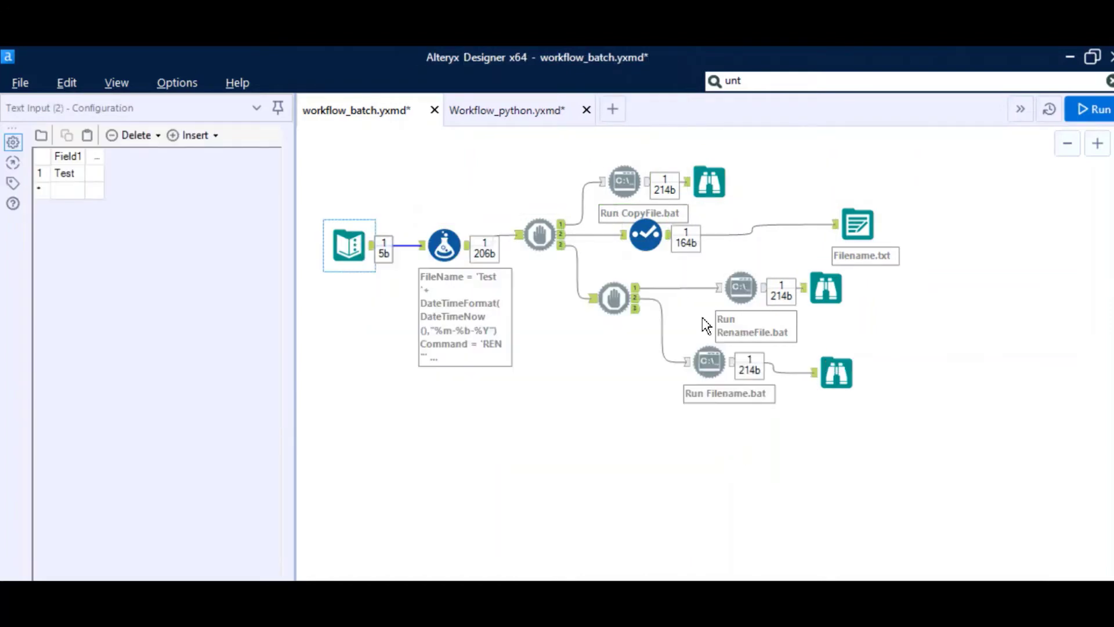
Step: Review the Run CopyFile.bat tool's settings and inspect the Test 10-Oct-2020 workbook in File Explorer's Output folder
{"action": "left_click", "coordinate": [624, 181]}
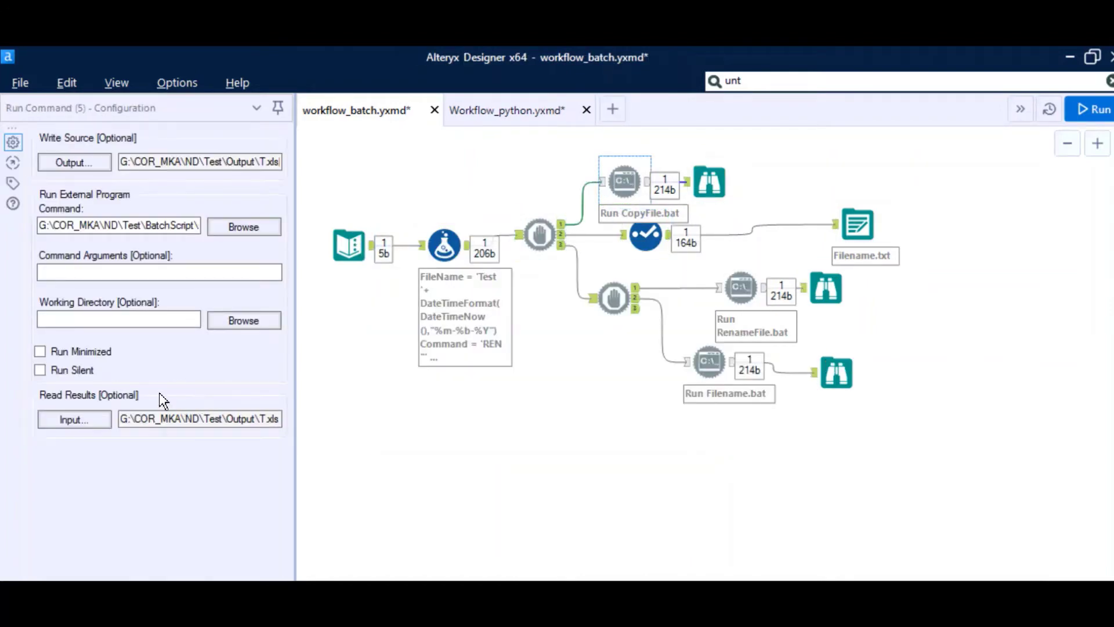
{"action": "left_click", "coordinate": [450, 455]}
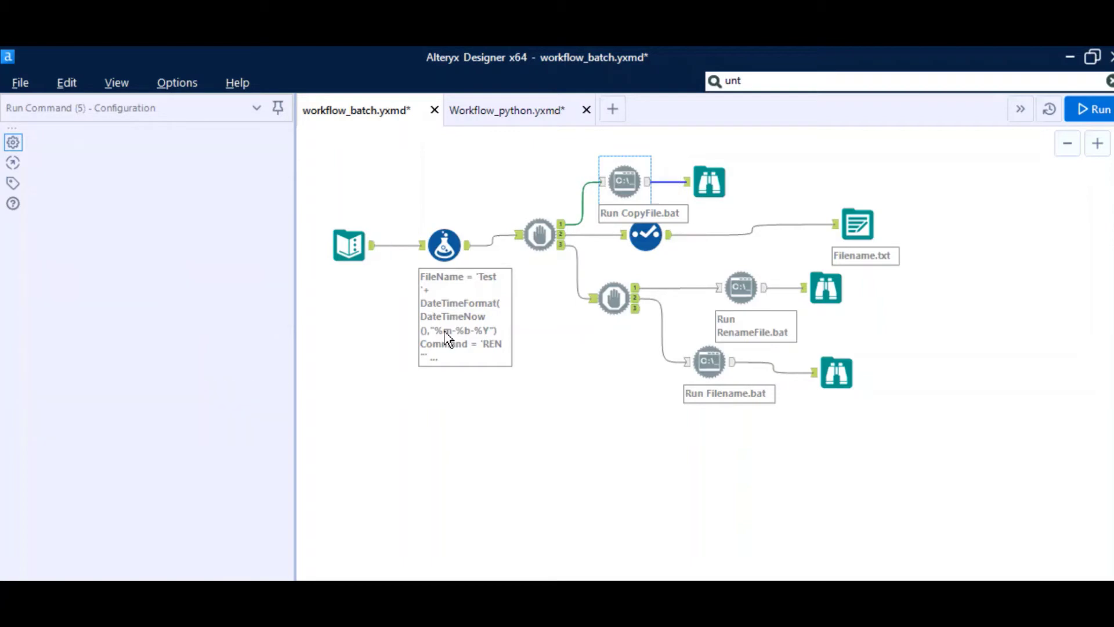
{"action": "mouse_move", "coordinate": [283, 604]}
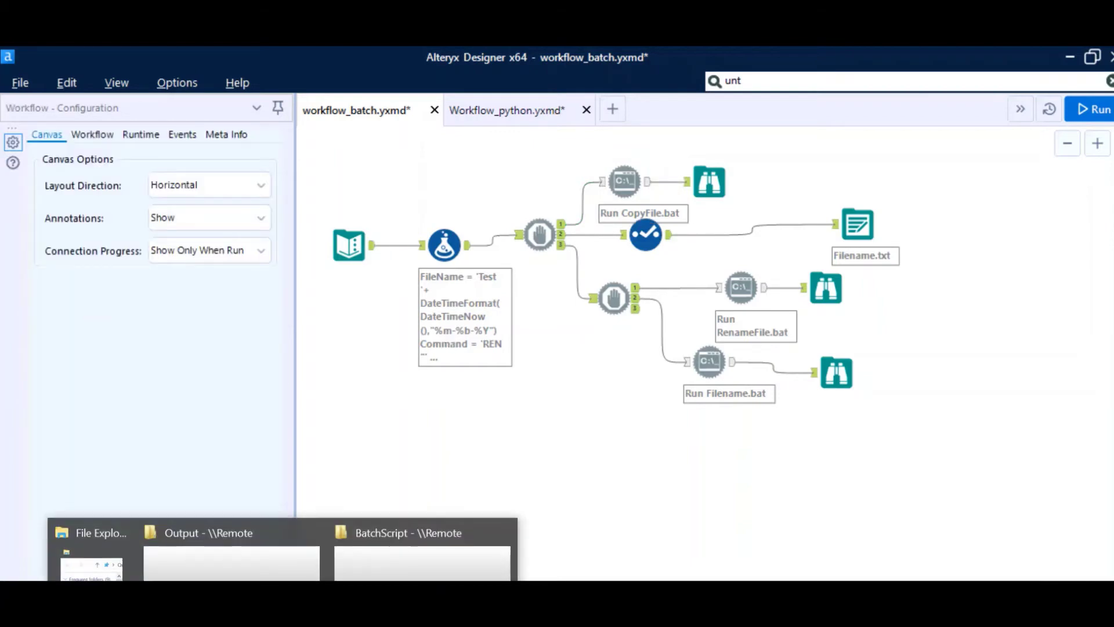
{"action": "left_click", "coordinate": [281, 568]}
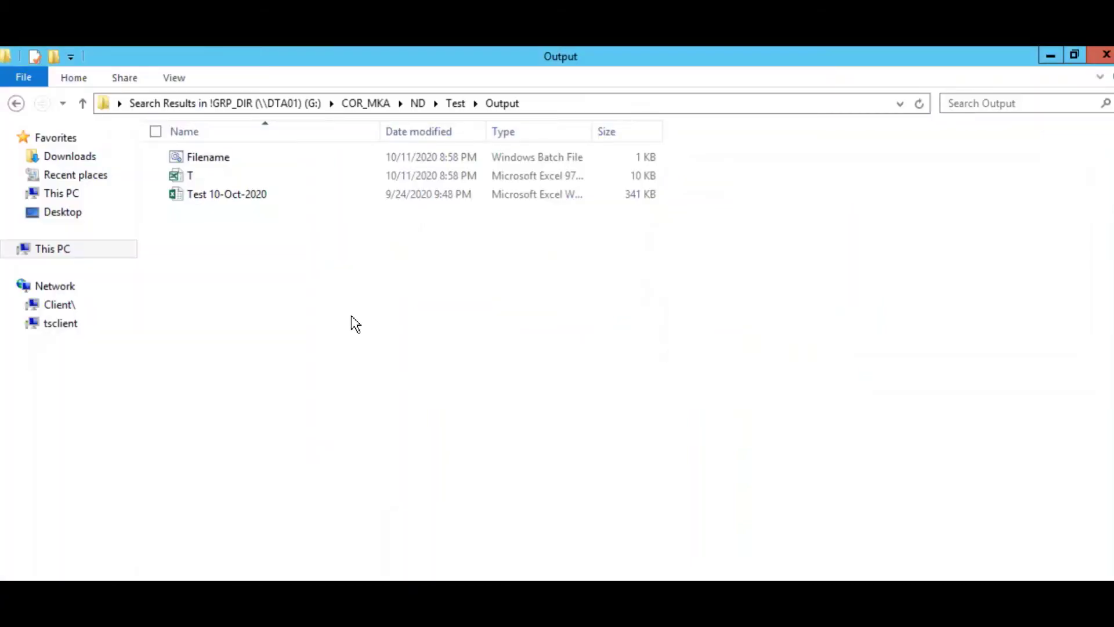
{"action": "left_click", "coordinate": [236, 197]}
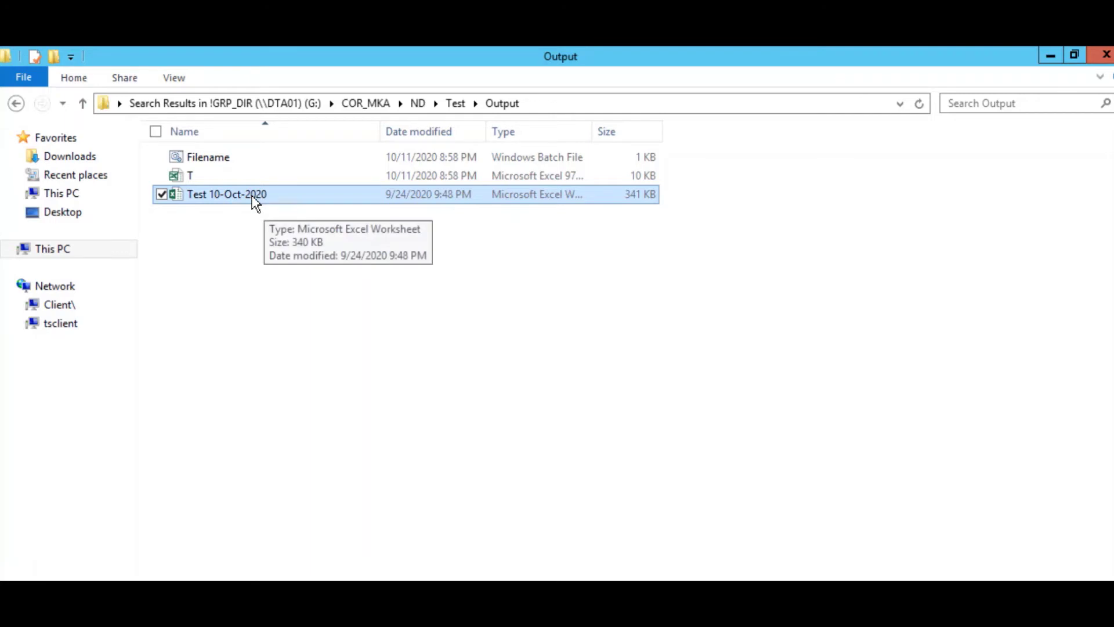
{"action": "left_click", "coordinate": [455, 103]}
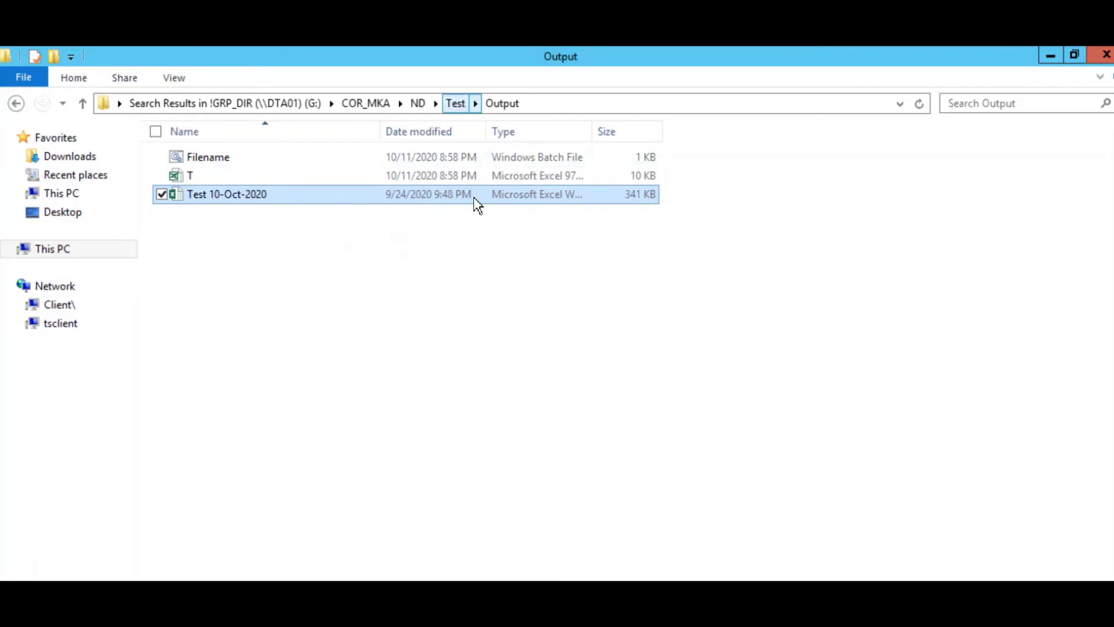
Step: Check the contents of the Input folder inside Test and return to the Output folder
{"action": "key", "text": "Up"}
{"action": "key", "text": "Return"}
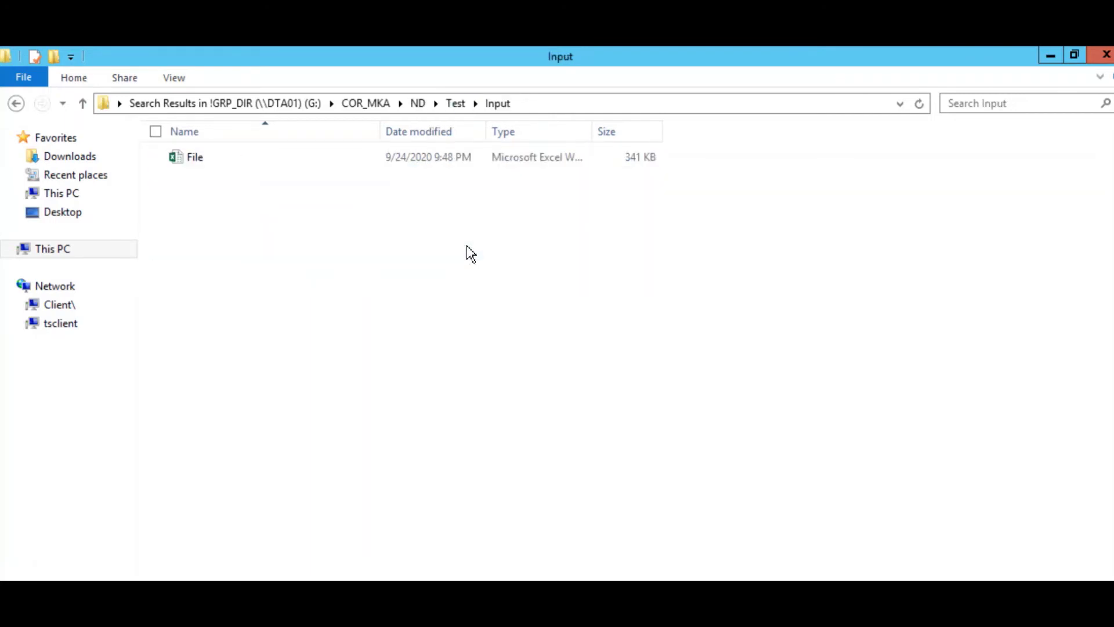
{"action": "key", "text": "BackSpace"}
{"action": "key", "text": "Down"}
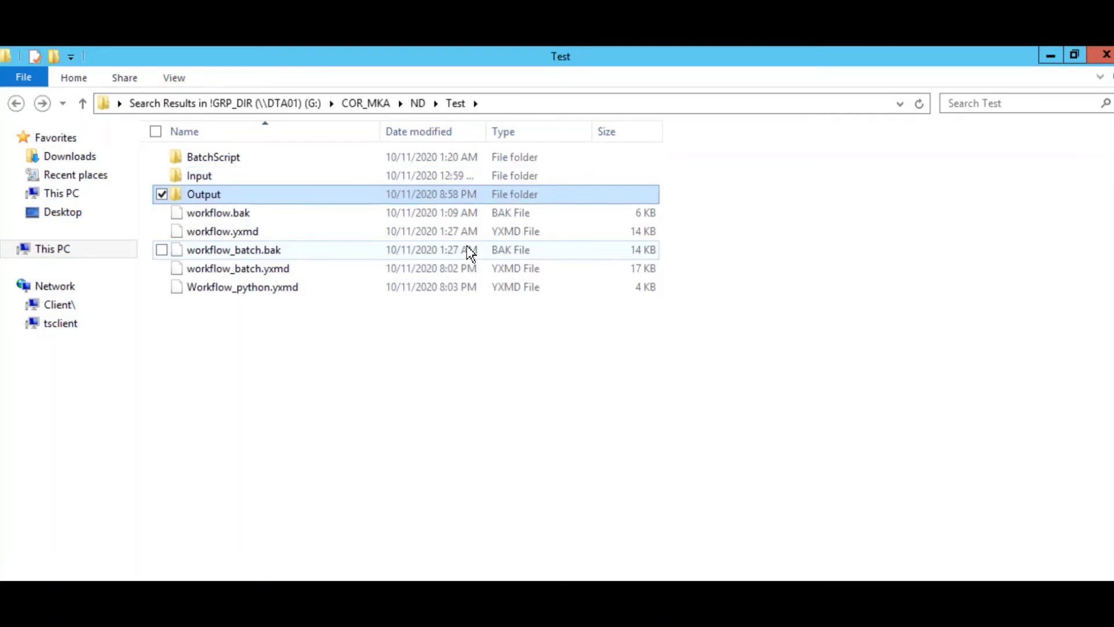
{"action": "key", "text": "Return"}
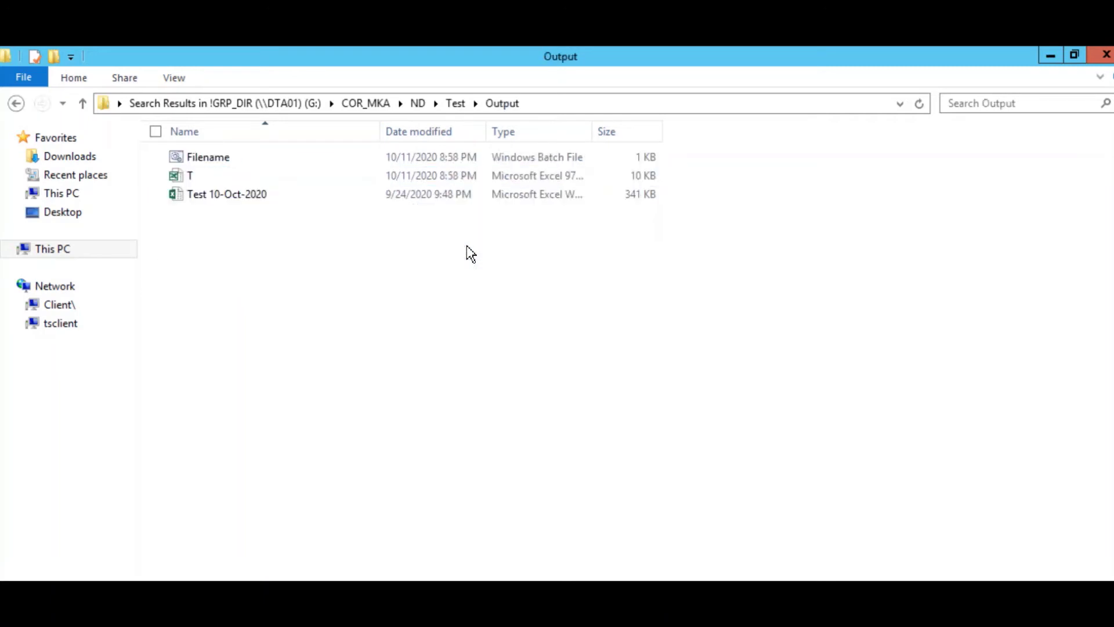
Step: Open the Filename batch file from Output for editing, review its REN command's target name, and close the file
{"action": "left_click", "coordinate": [276, 198]}
{"action": "double_click", "coordinate": [254, 168]}
{"action": "right_click", "coordinate": [250, 164]}
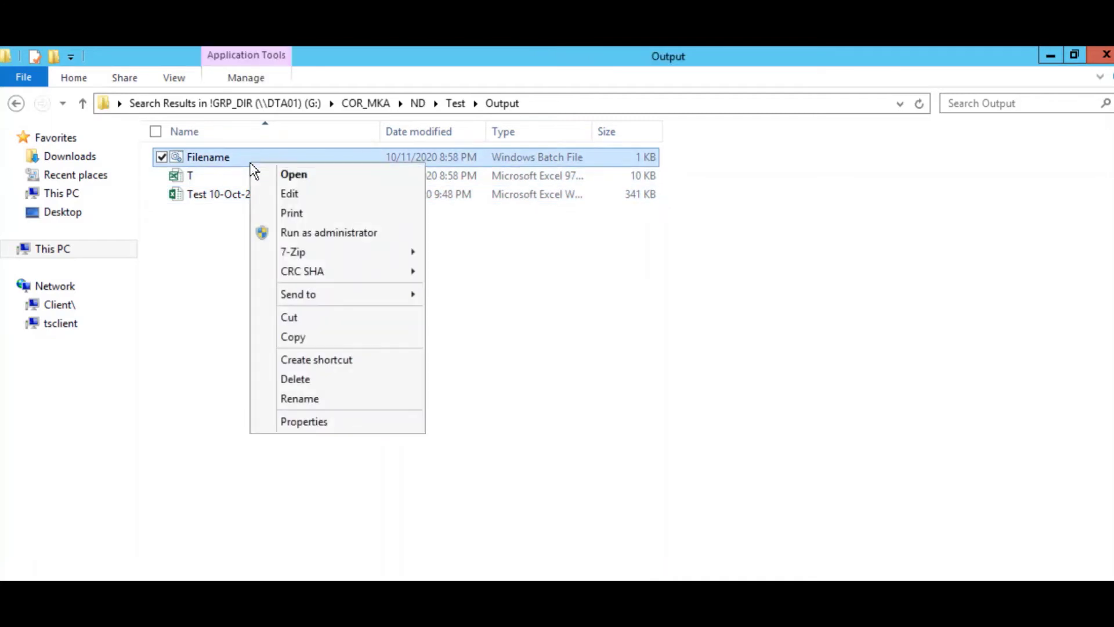
{"action": "left_click", "coordinate": [288, 195]}
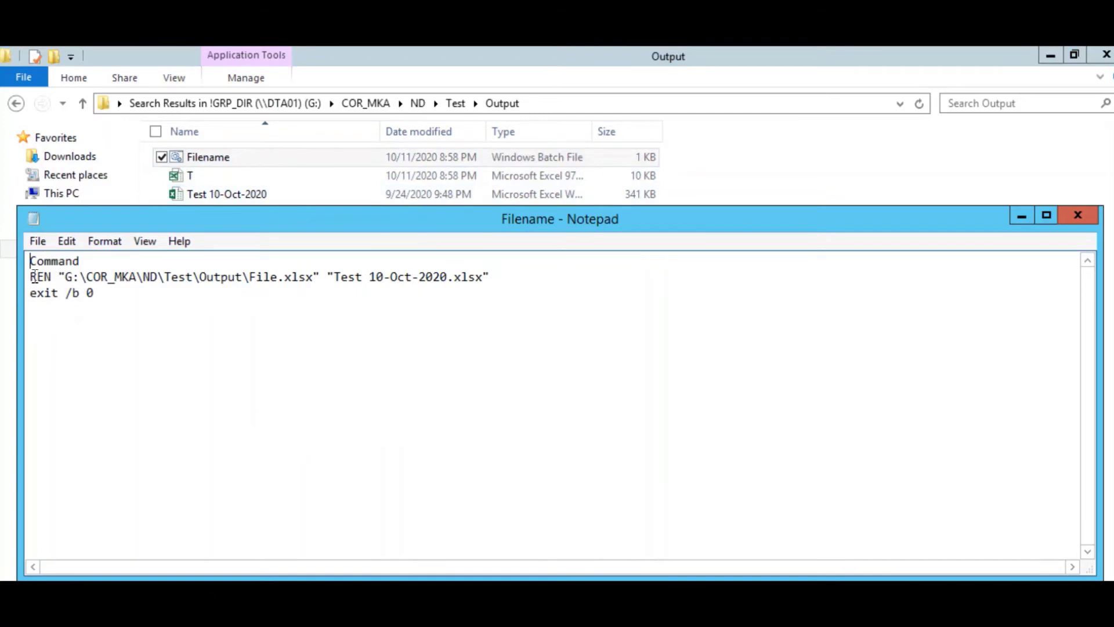
{"action": "left_click_drag", "start_coordinate": [66, 276], "coordinate": [491, 277]}
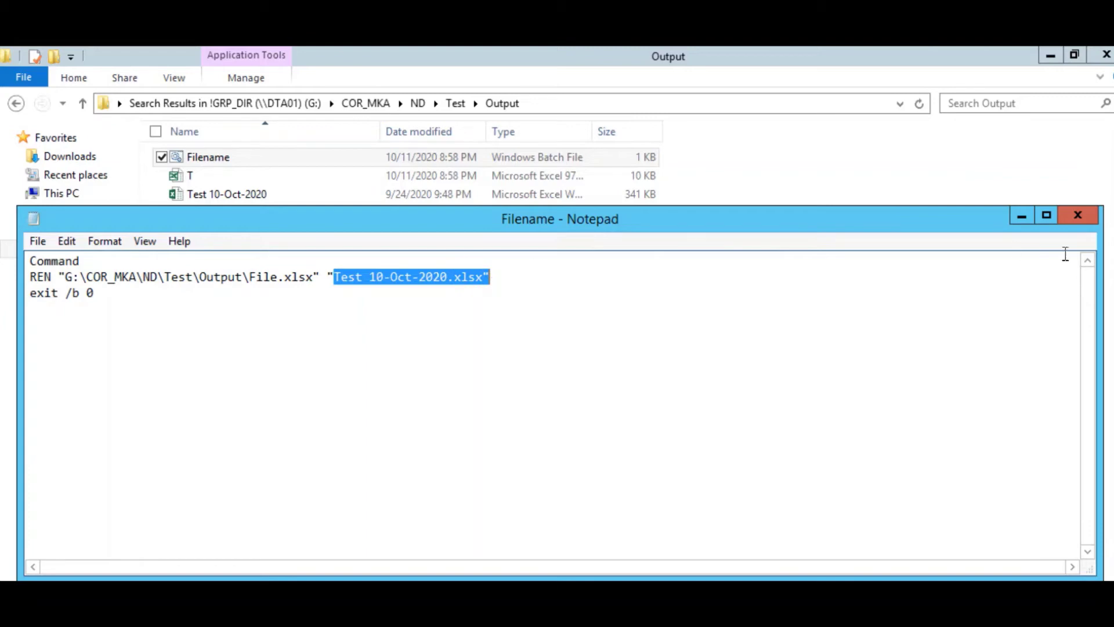
{"action": "left_click", "coordinate": [1091, 213]}
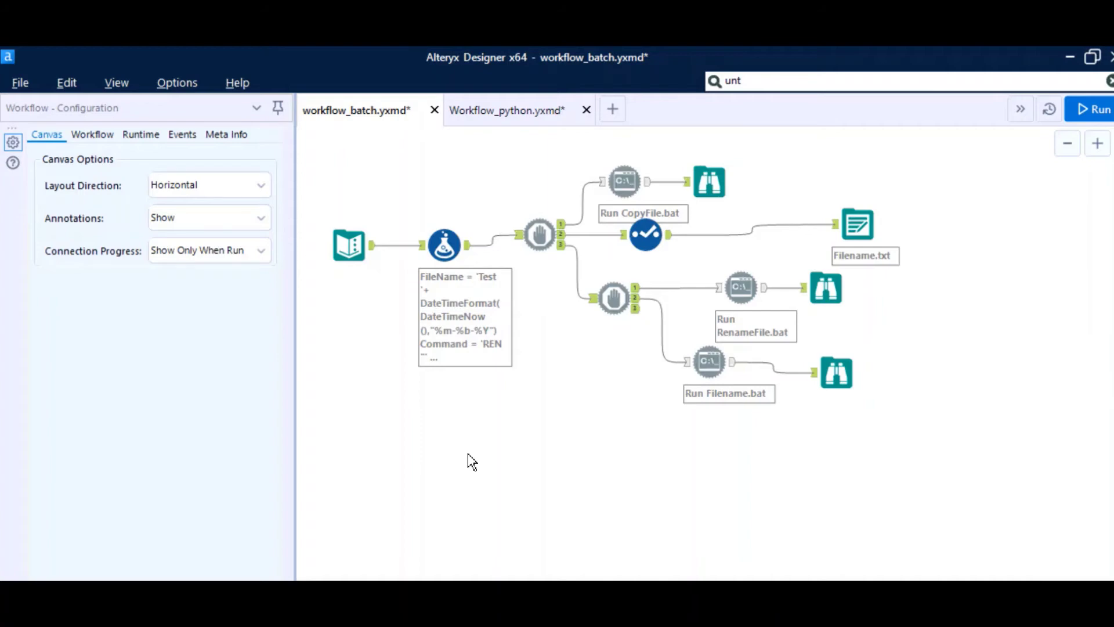
Step: Review the Run Filename.bat tool's command path in a widened configuration pane and bring up the Workflow_python workflow
{"action": "left_click", "coordinate": [699, 360]}
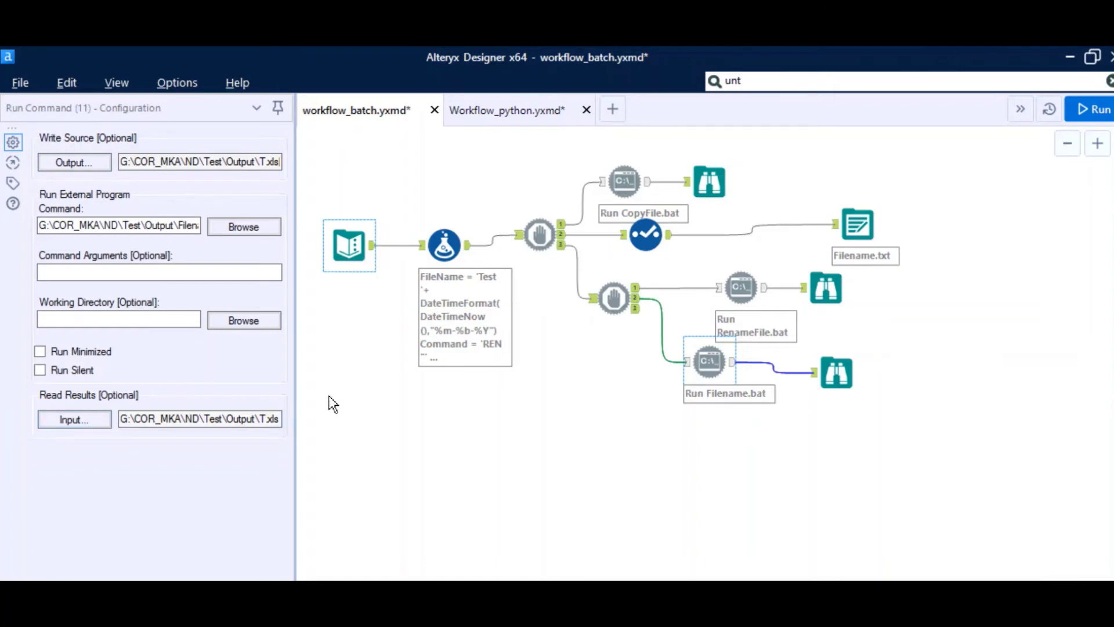
{"action": "left_click_drag", "start_coordinate": [296, 383], "coordinate": [356, 369]}
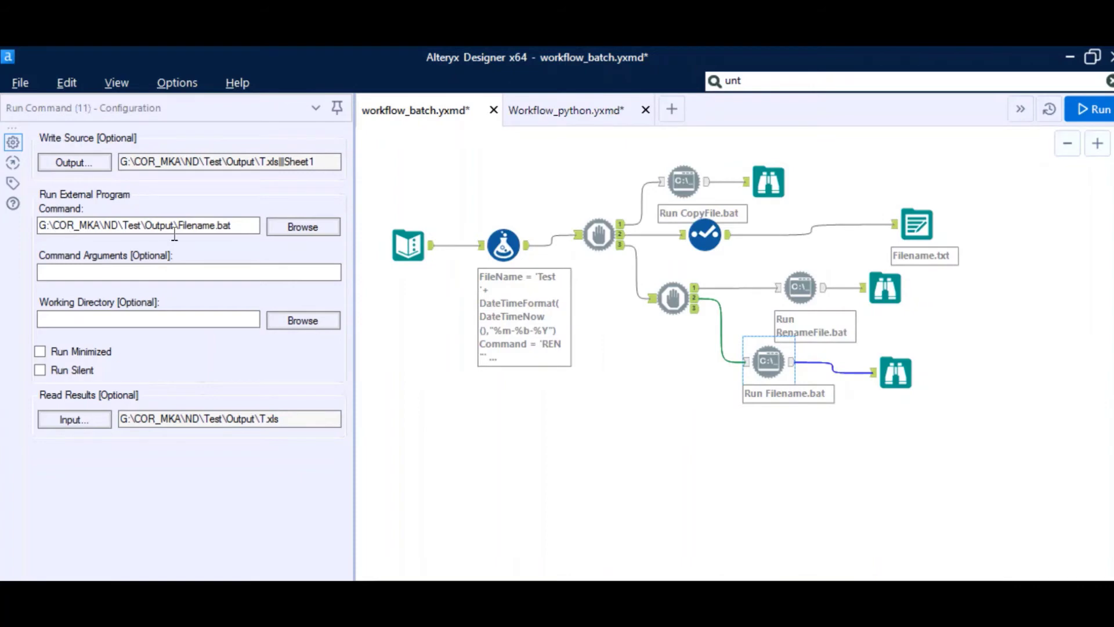
{"action": "left_click", "coordinate": [51, 225]}
{"action": "left_click", "coordinate": [565, 113]}
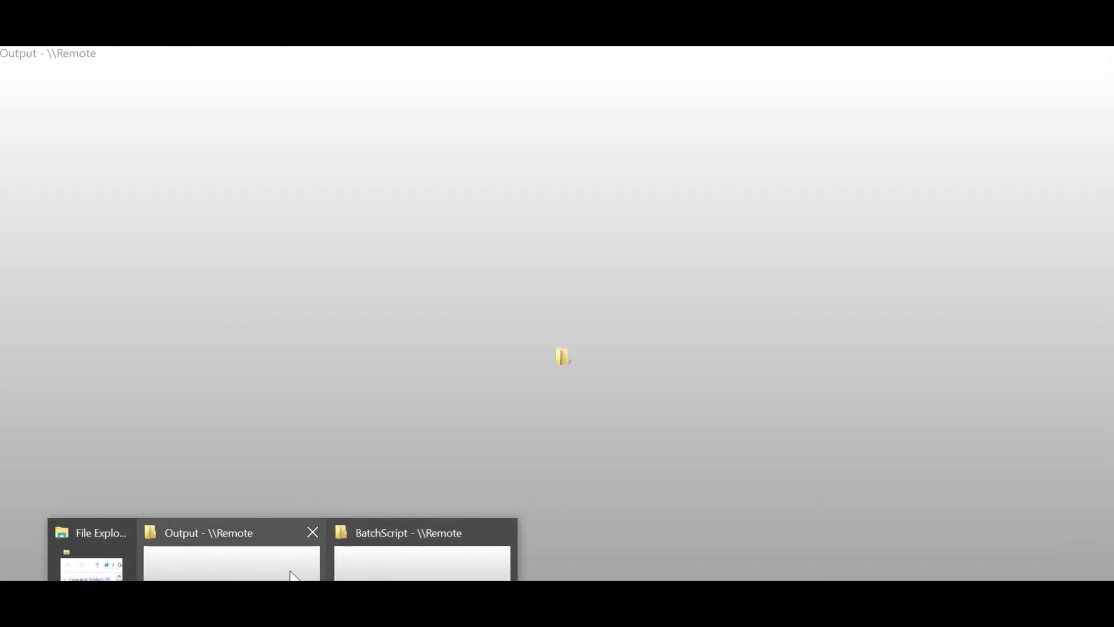
Step: Delete the Filename, T and Test 10-Oct-2020 files from File Explorer's Output folder
{"action": "left_click", "coordinate": [290, 571]}
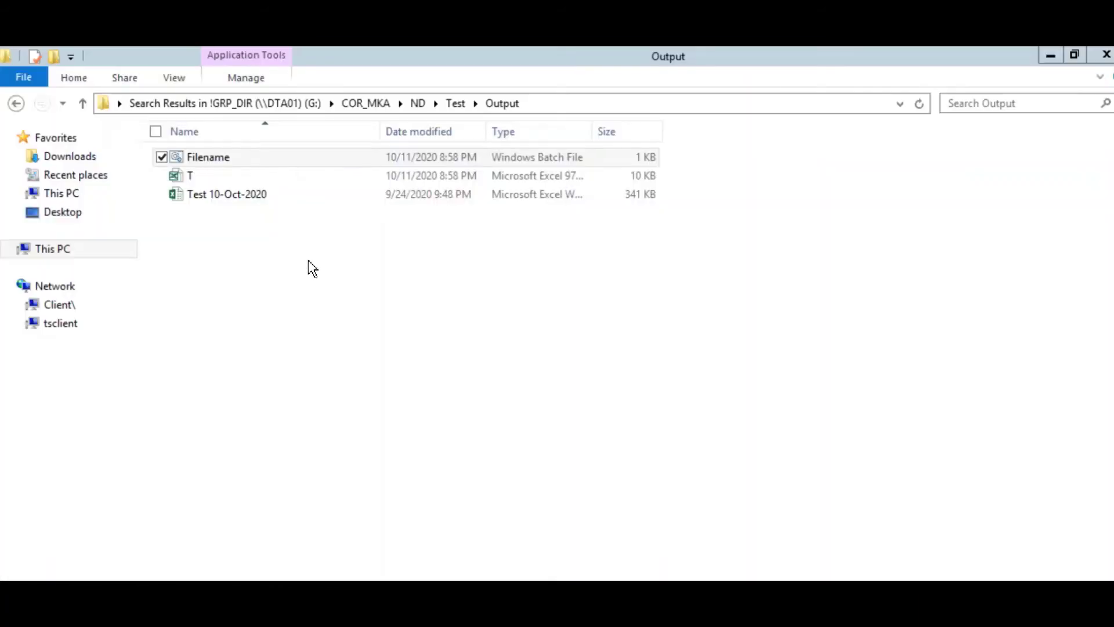
{"action": "key", "text": "shift+Down"}
{"action": "key", "text": "shift+Down"}
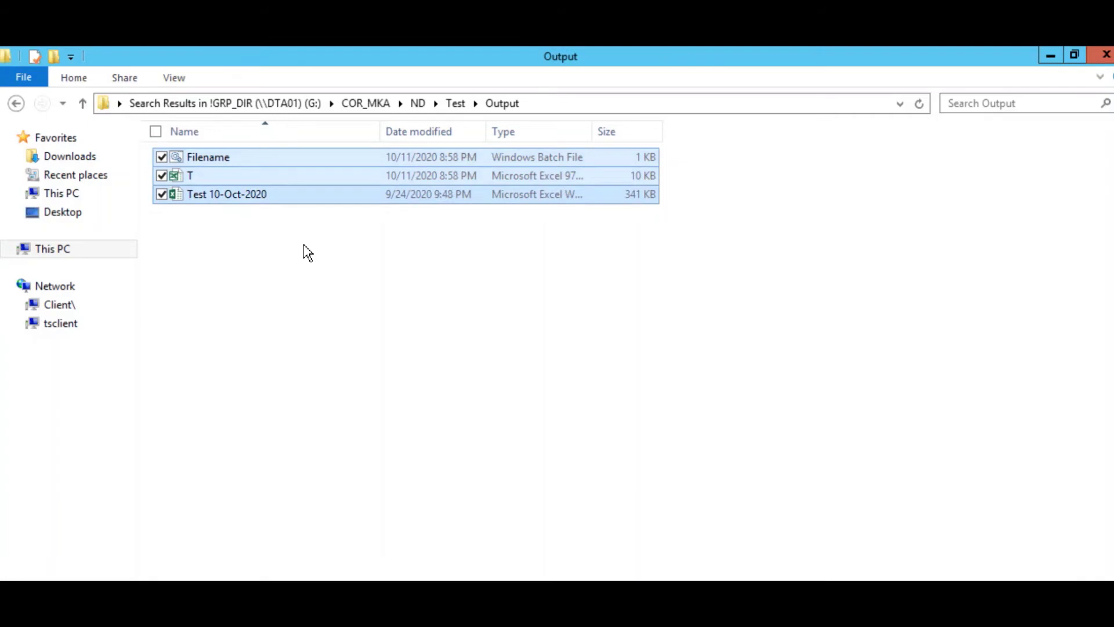
{"action": "key", "text": "Delete"}
{"action": "key", "text": "Return"}
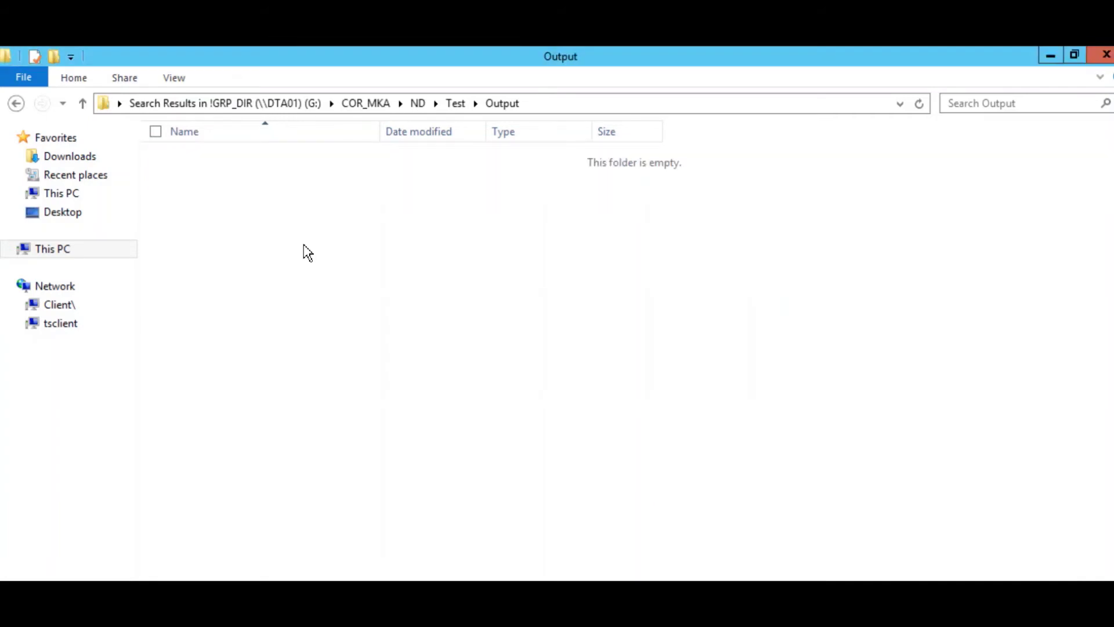
Step: Check the source workbook in the Input folder inside Test and switch back to Alteryx Designer
{"action": "key", "text": "BackSpace"}
{"action": "key", "text": "Up"}
{"action": "key", "text": "Return"}
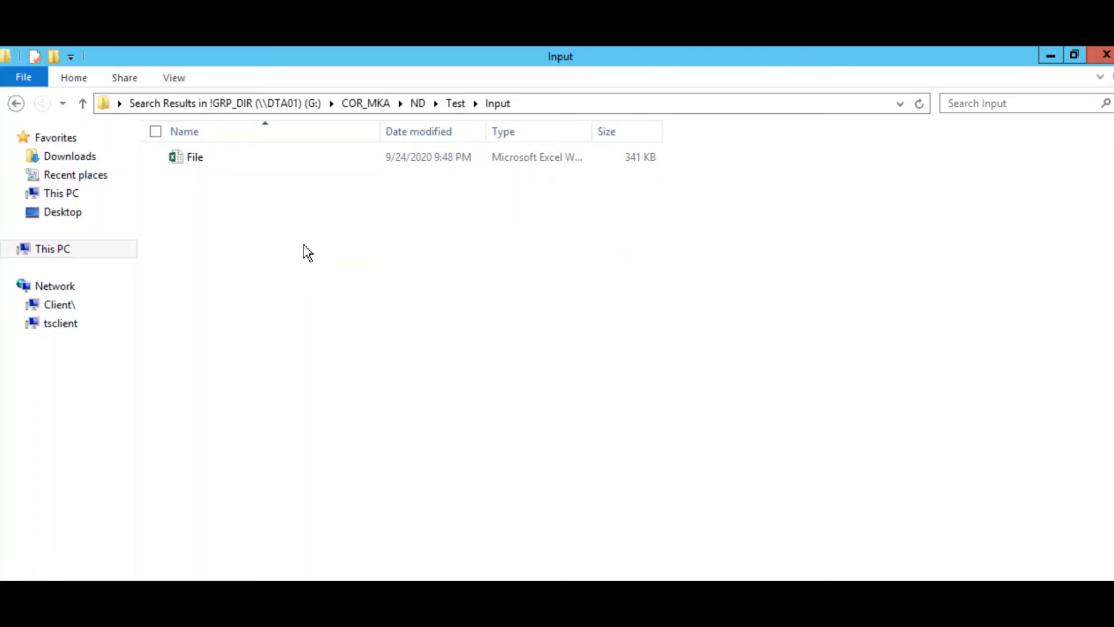
{"action": "key", "text": "alt+Tab"}
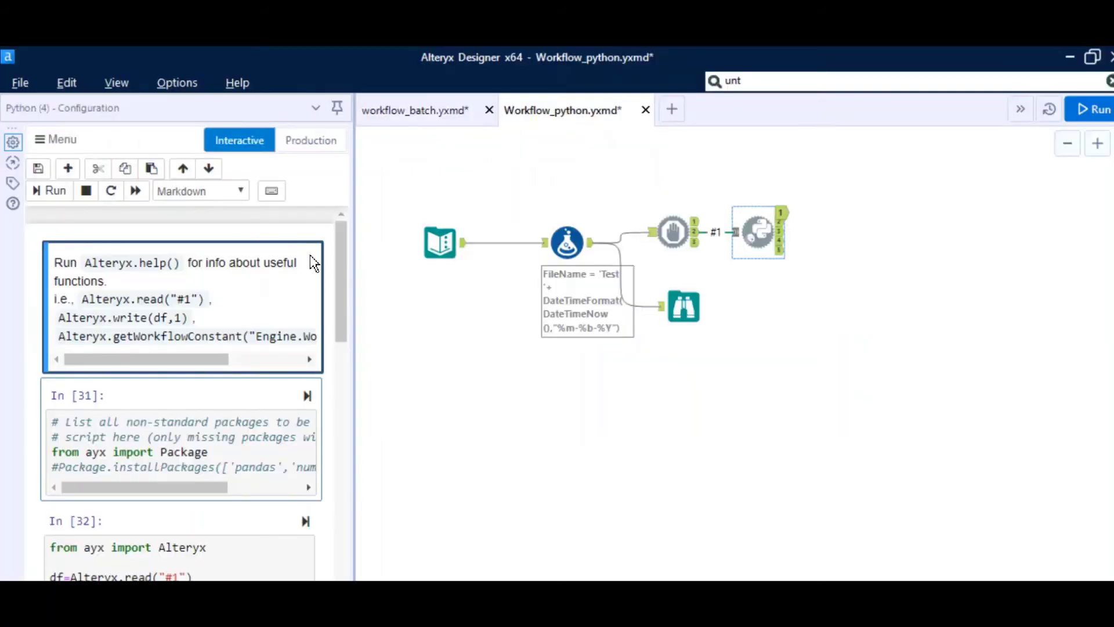
Step: Review the settings of the Text Input, Formula and Block Until Done tools in Workflow_python, including the FileName expression
{"action": "left_click", "coordinate": [436, 242]}
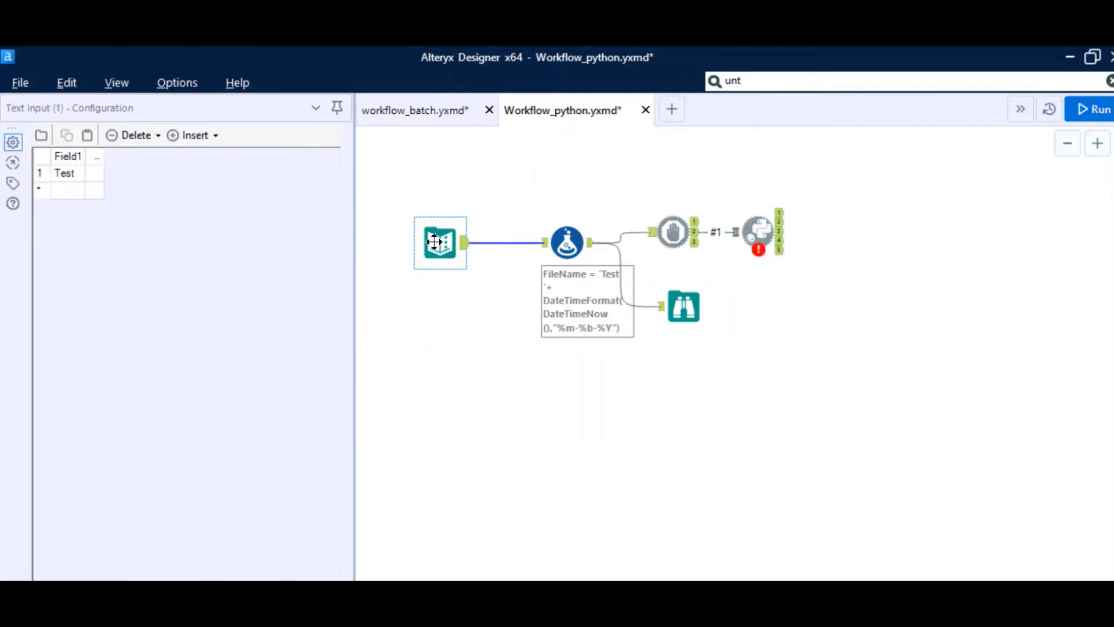
{"action": "left_click", "coordinate": [566, 242]}
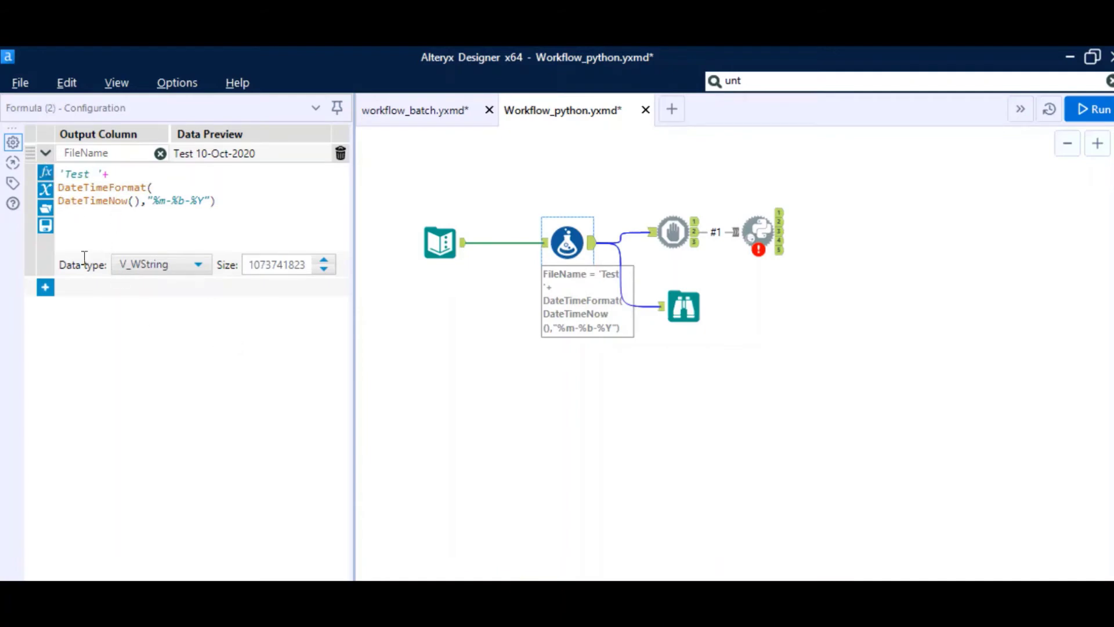
{"action": "left_click", "coordinate": [83, 187]}
{"action": "key", "text": "ctrl+a"}
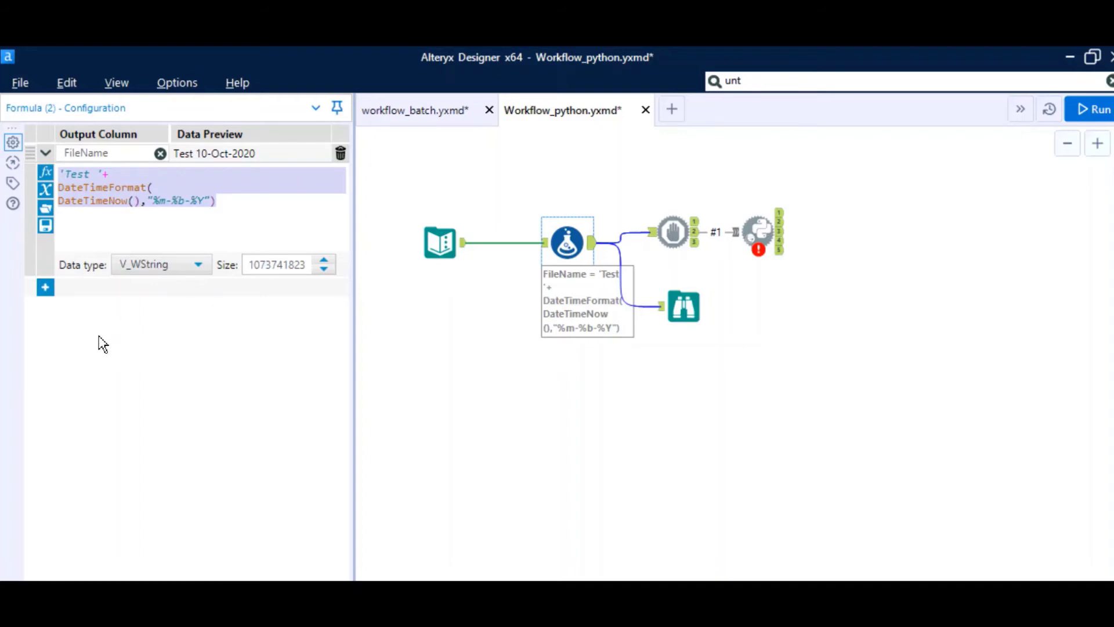
{"action": "left_click", "coordinate": [96, 221]}
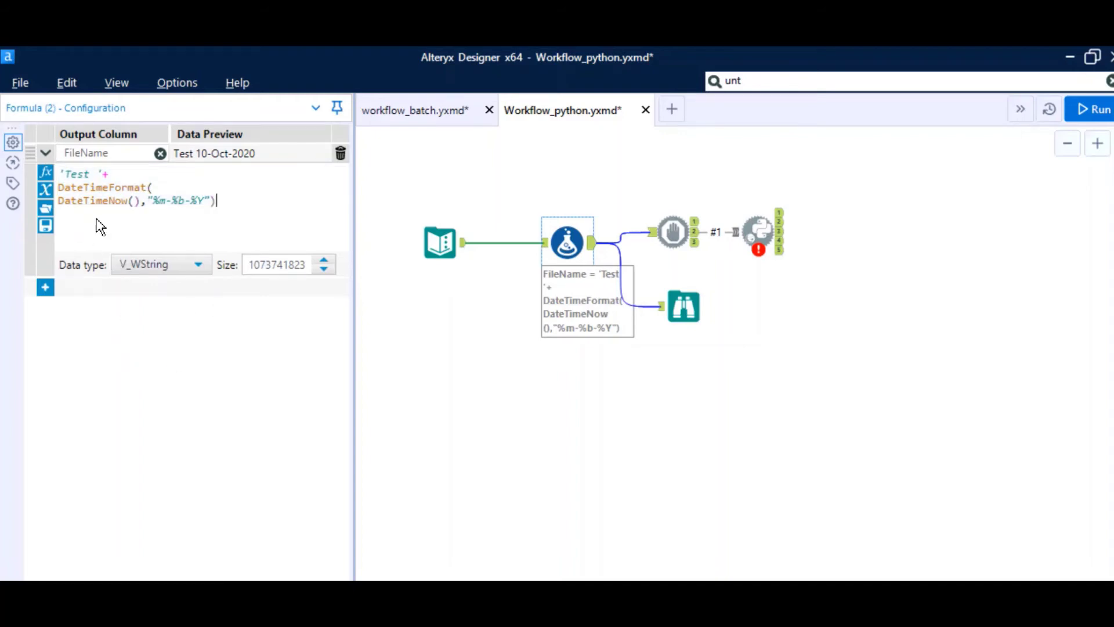
{"action": "left_click", "coordinate": [671, 235]}
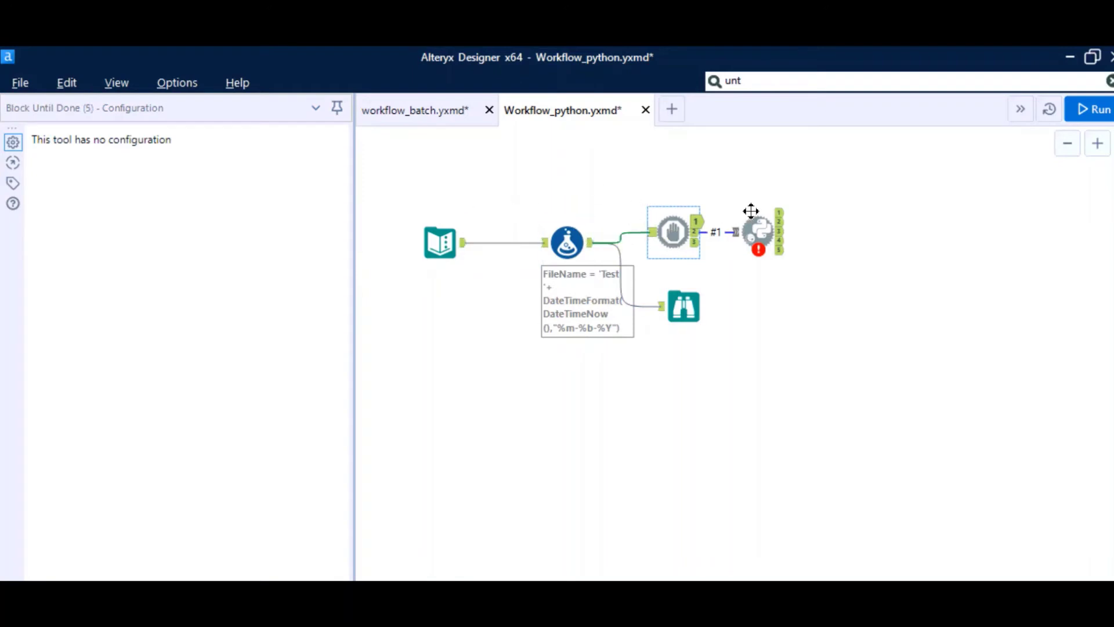
Step: Show the Python tool's configuration and widen the pane to make its code cells readable
{"action": "mouse_move", "coordinate": [758, 234]}
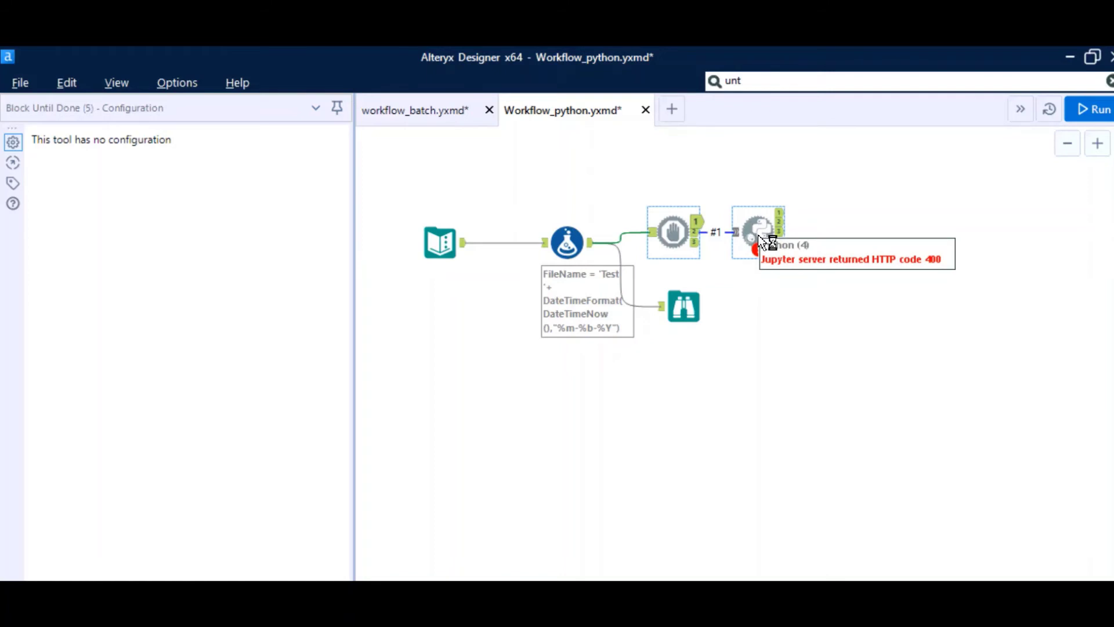
{"action": "left_click", "coordinate": [758, 235]}
{"action": "left_click_drag", "start_coordinate": [353, 288], "coordinate": [603, 293]}
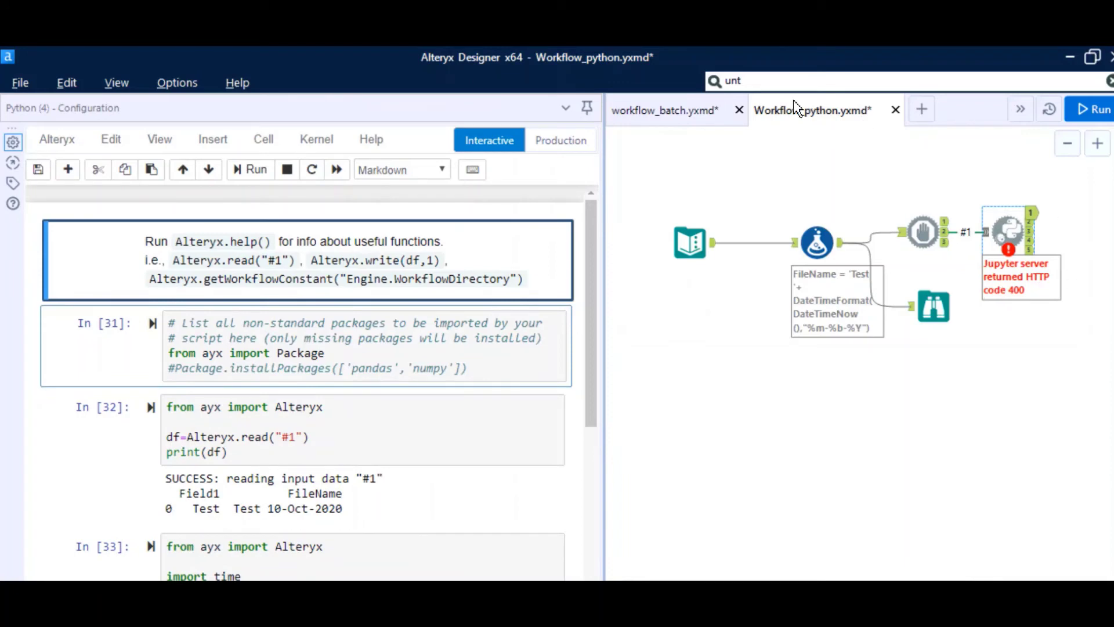
Step: Search for "pyth" to locate the Python tool and close the search results
{"action": "left_click", "coordinate": [776, 80]}
{"action": "key", "text": "BackSpace"}
{"action": "type", "text": "p"}
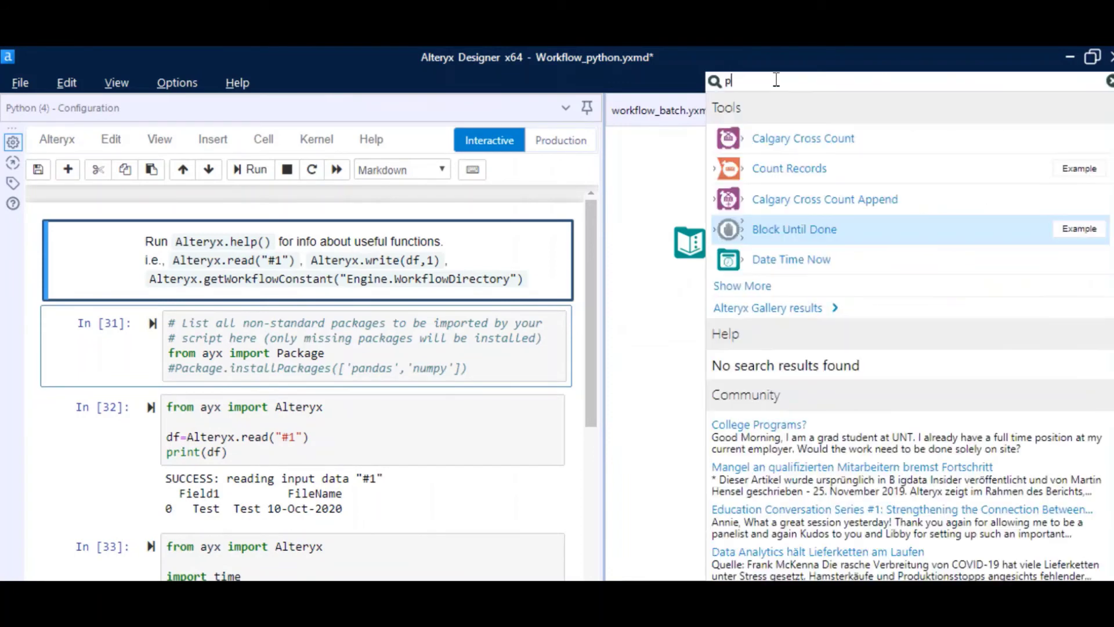
{"action": "type", "text": "yth"}
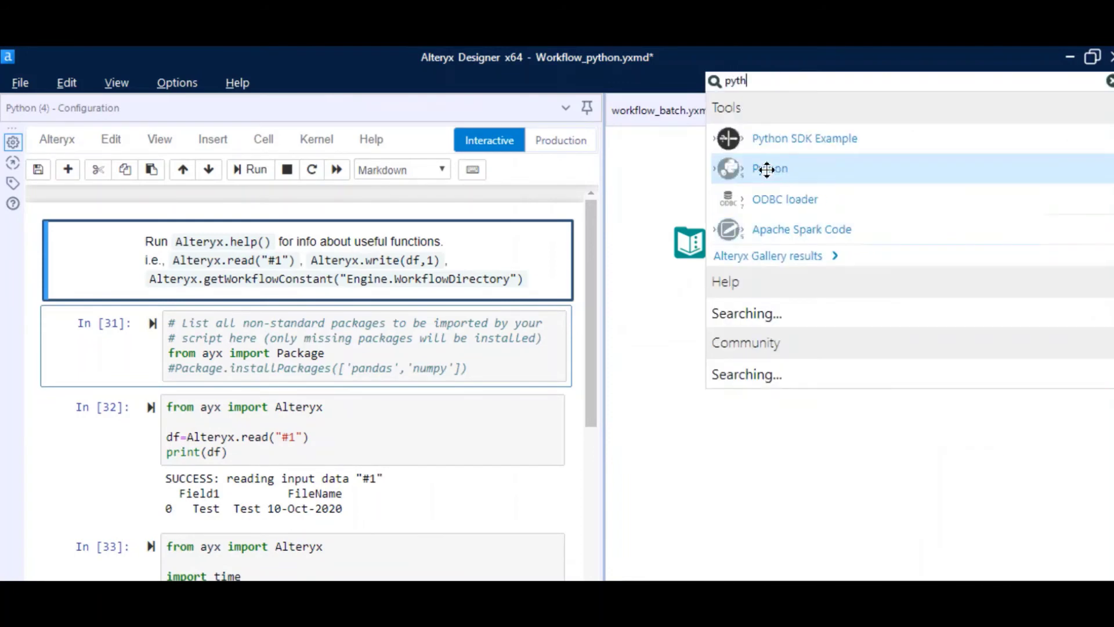
{"action": "left_click", "coordinate": [650, 378]}
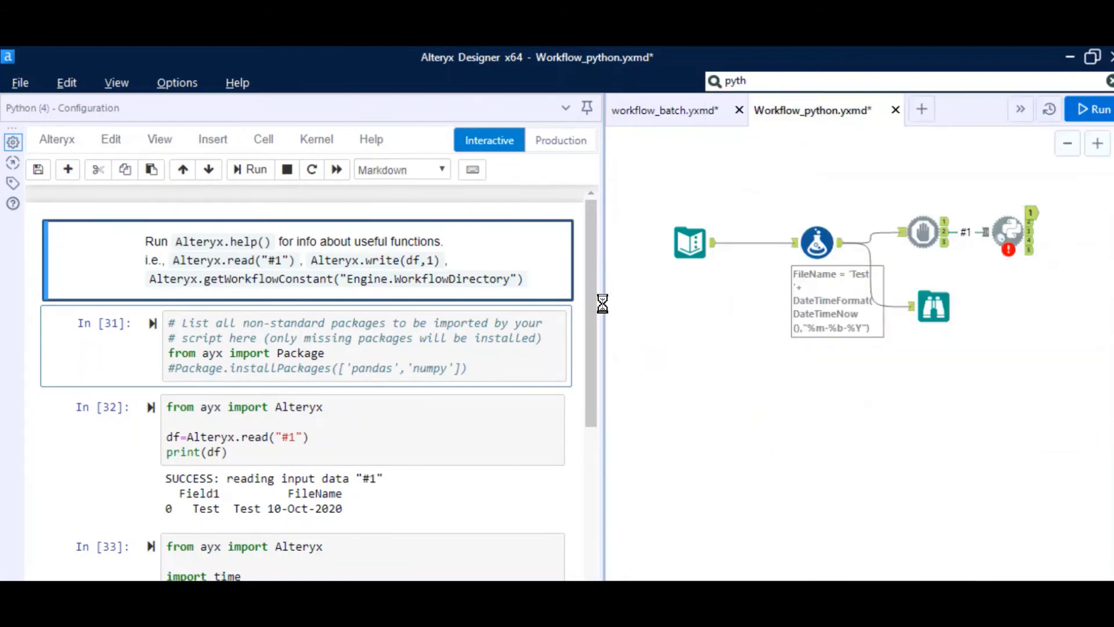
Step: Examine the Python tool's code cell that imports Alteryx and reads input "#1" into df
{"action": "left_click", "coordinate": [1005, 235]}
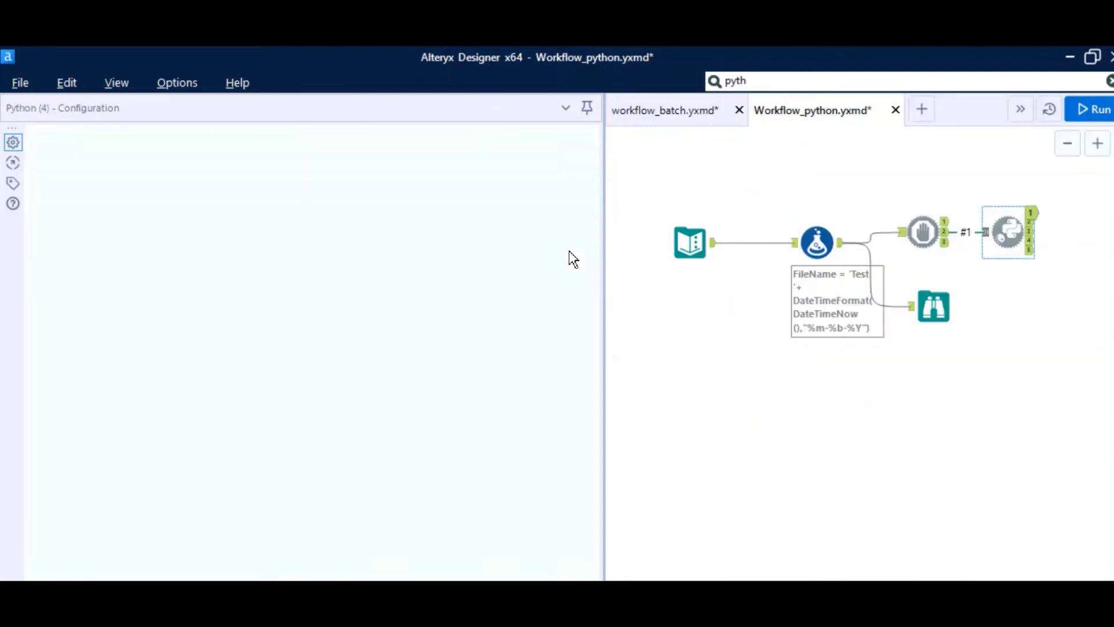
{"action": "left_click_drag", "start_coordinate": [590, 232], "coordinate": [587, 265]}
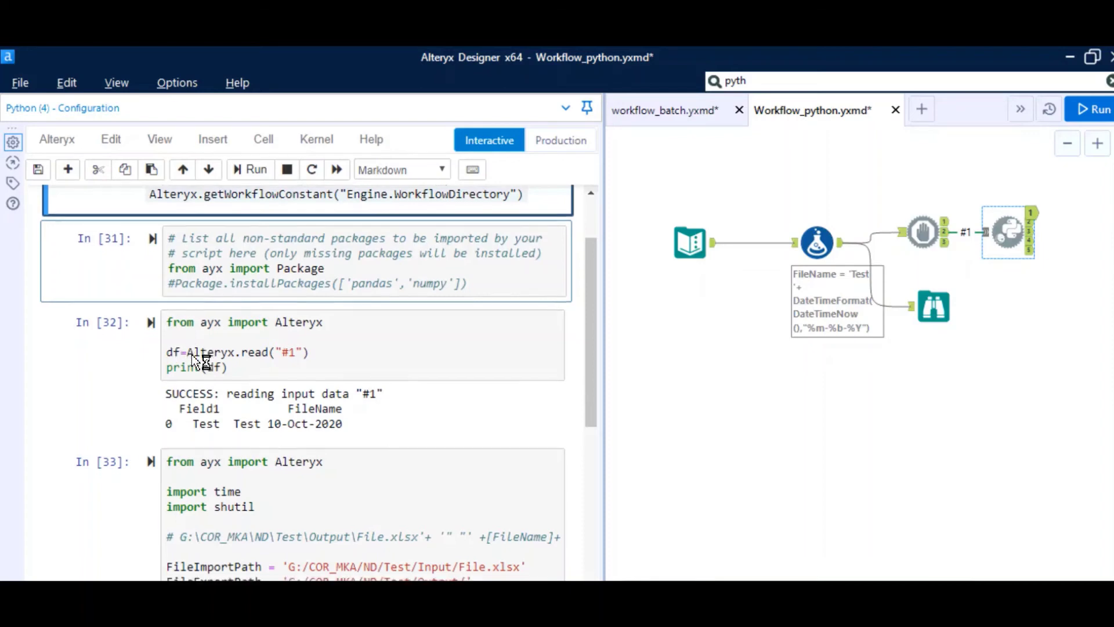
{"action": "scroll", "coordinate": [192, 354], "scroll_direction": "down", "scroll_amount": 3}
{"action": "left_click_drag", "start_coordinate": [167, 238], "coordinate": [334, 235]}
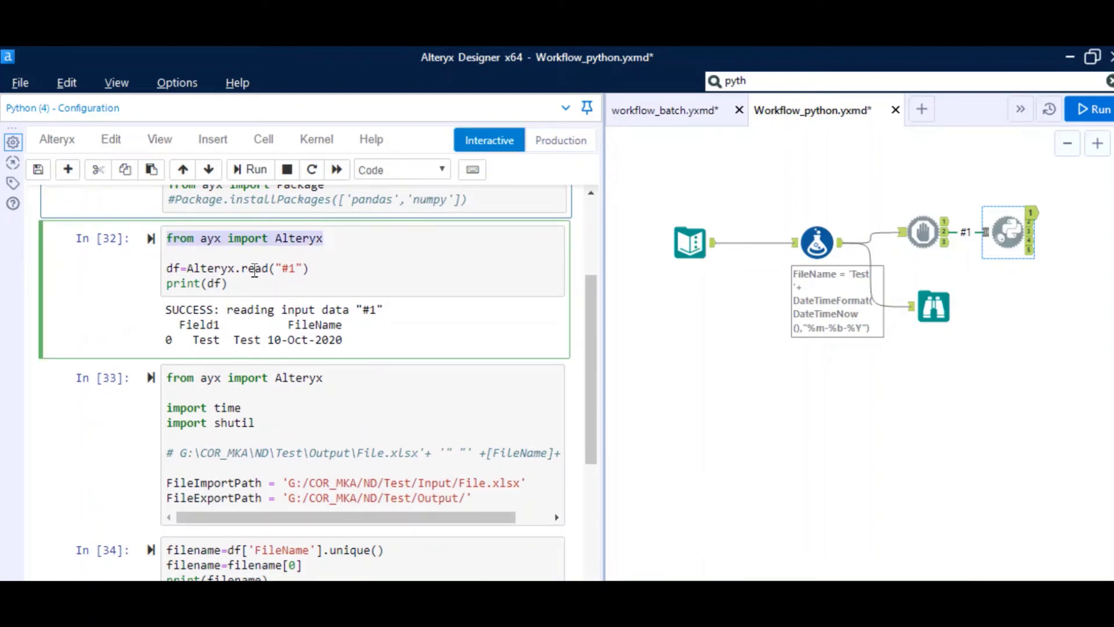
{"action": "scroll", "coordinate": [192, 281], "scroll_direction": "up", "scroll_amount": 3}
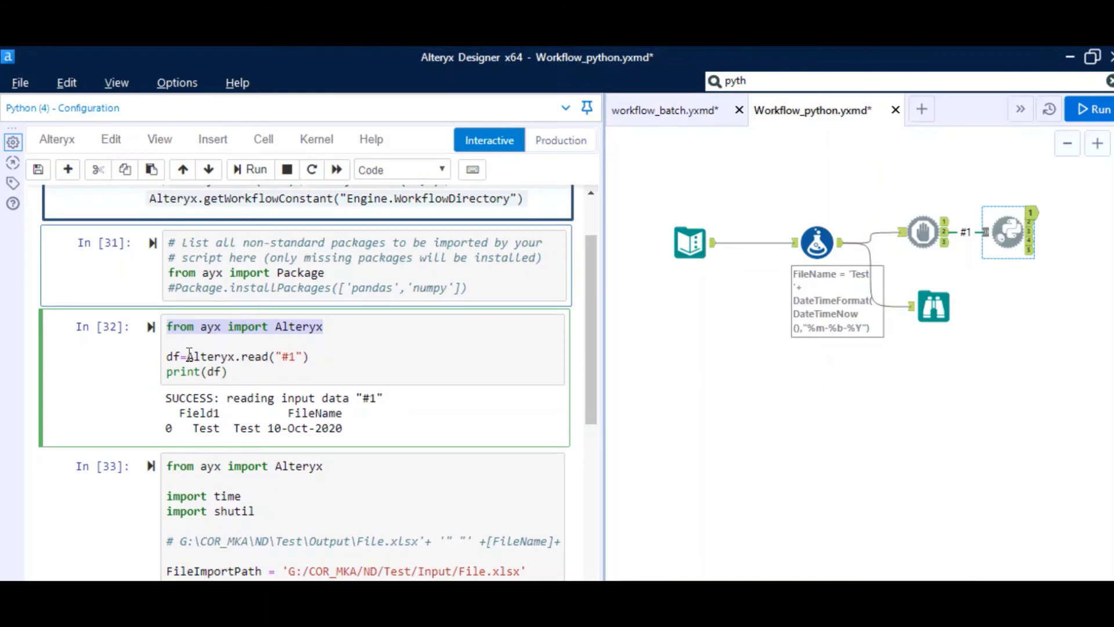
{"action": "left_click", "coordinate": [188, 356]}
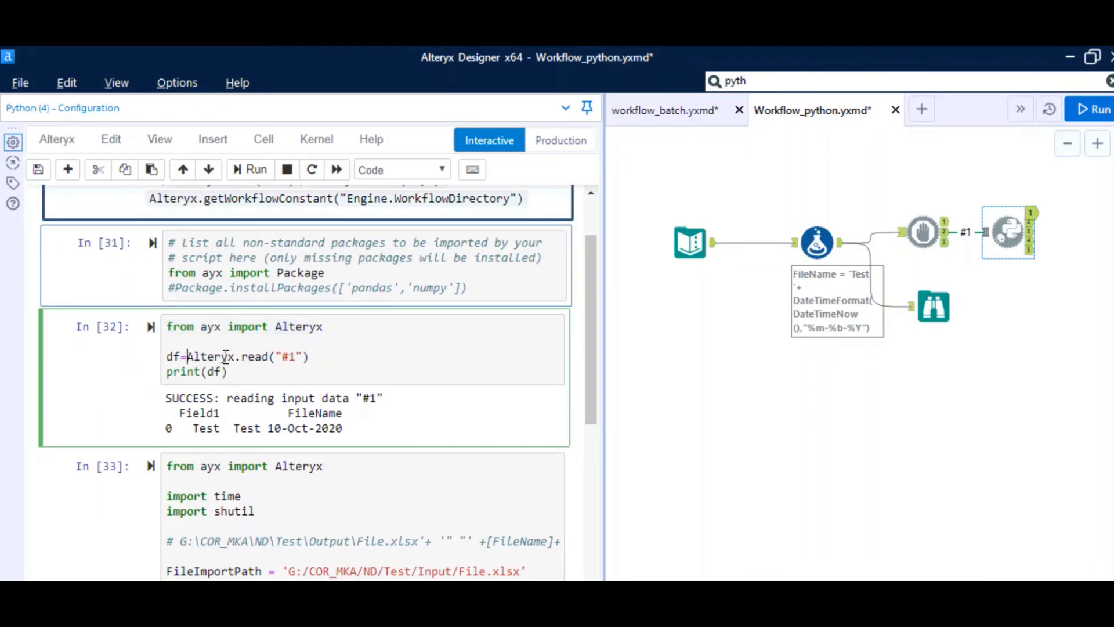
{"action": "double_click", "coordinate": [286, 356]}
{"action": "scroll", "coordinate": [302, 381], "scroll_direction": "down", "scroll_amount": 3}
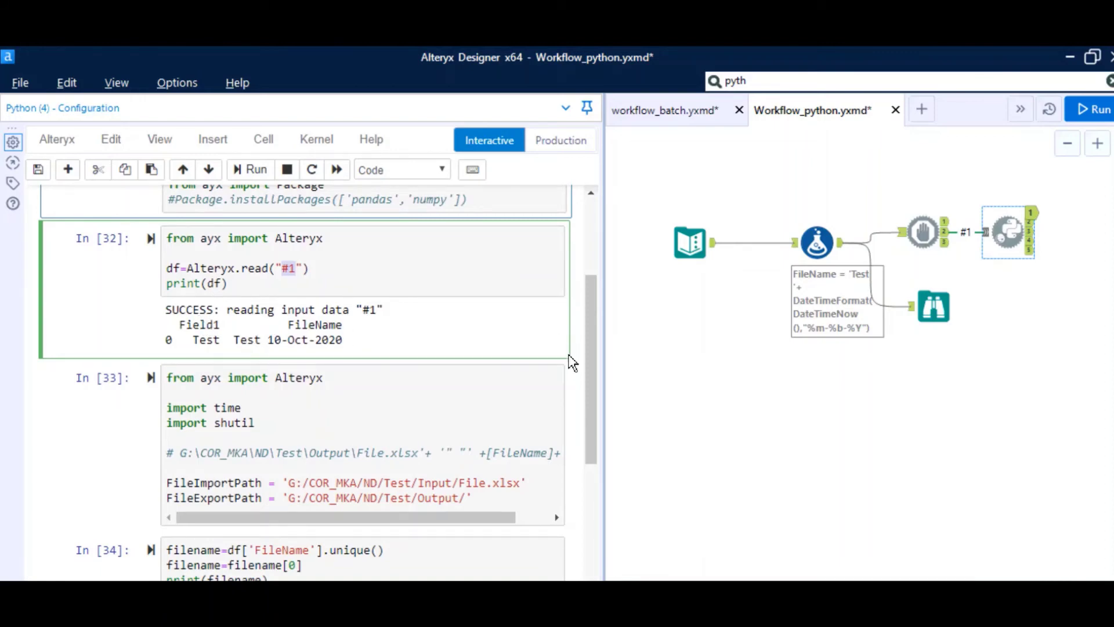
Step: Examine the shutil import, the FileImportPath and FileExportPath definitions, and the cells below them in the Python code
{"action": "left_click_drag", "start_coordinate": [587, 353], "coordinate": [586, 401]}
{"action": "left_click_drag", "start_coordinate": [258, 331], "coordinate": [160, 334]}
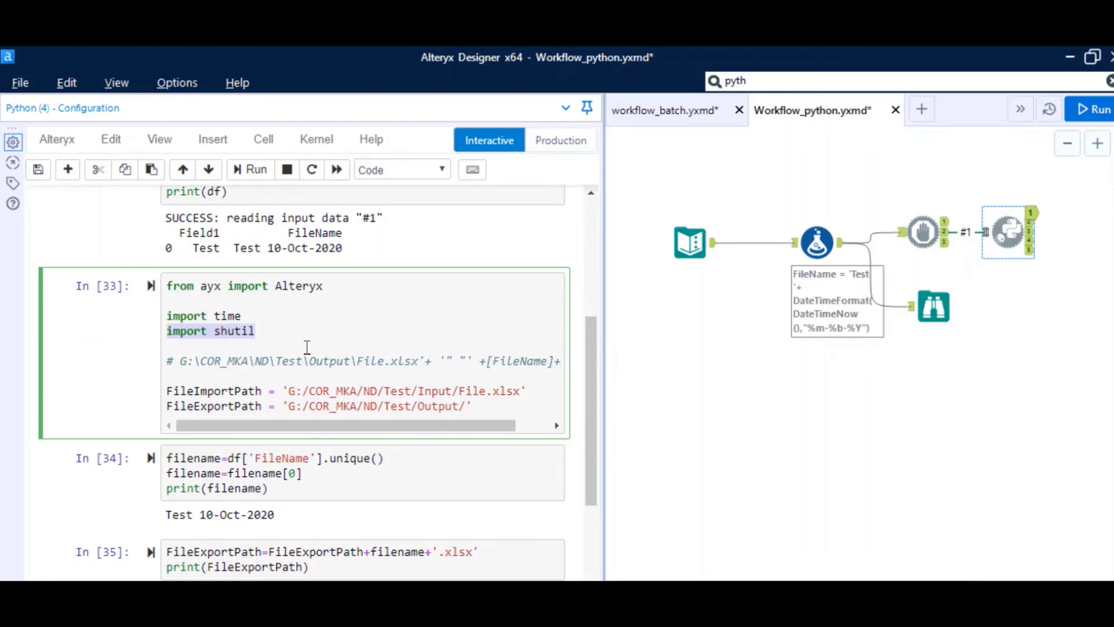
{"action": "double_click", "coordinate": [226, 398]}
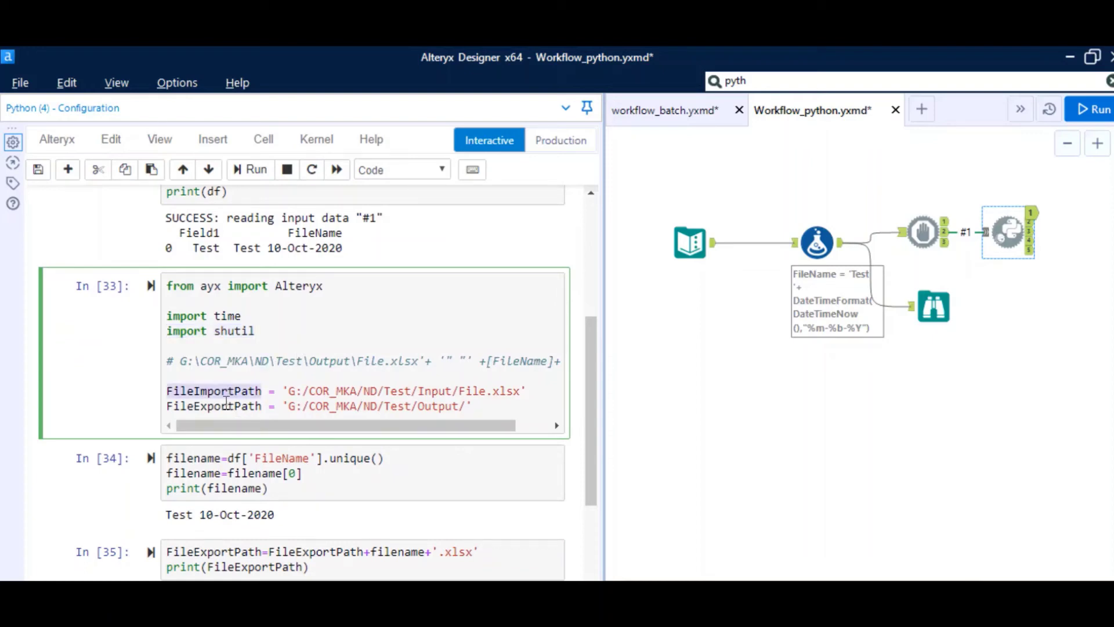
{"action": "double_click", "coordinate": [225, 406]}
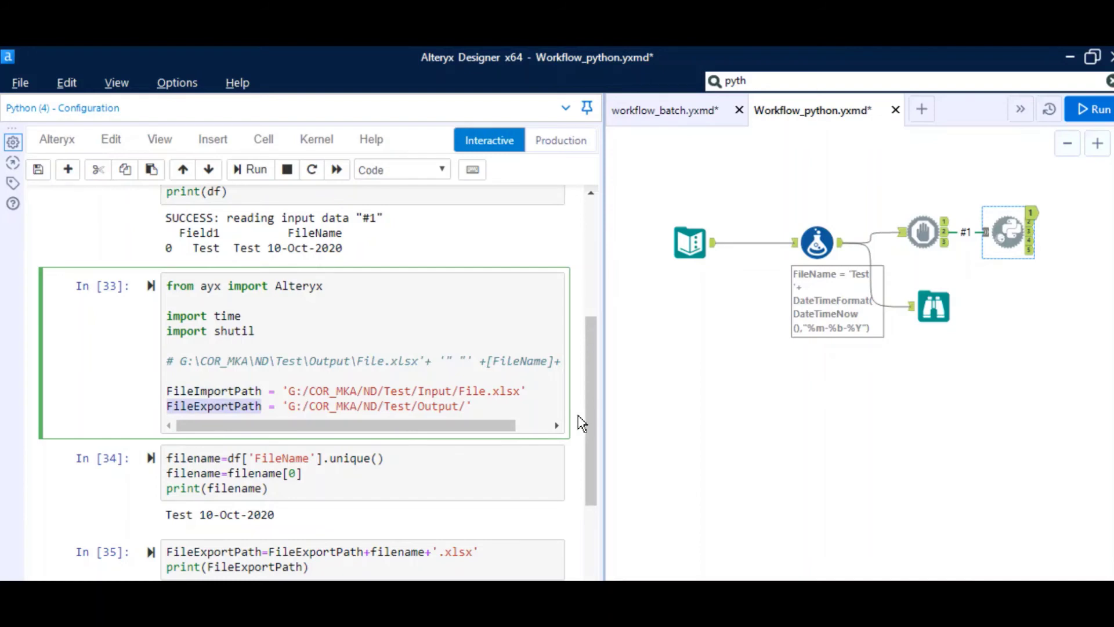
{"action": "left_click_drag", "start_coordinate": [588, 406], "coordinate": [592, 452]}
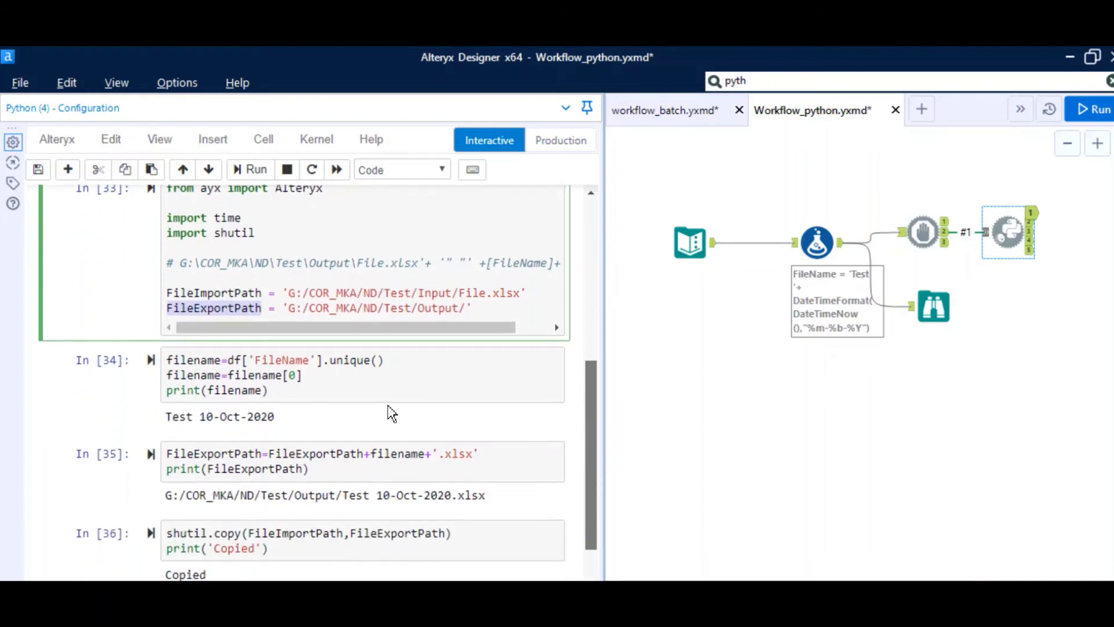
Step: Examine the Python code lines that take the unique FileName value from df and pick its first element, filename[0]
{"action": "left_click_drag", "start_coordinate": [167, 361], "coordinate": [389, 361]}
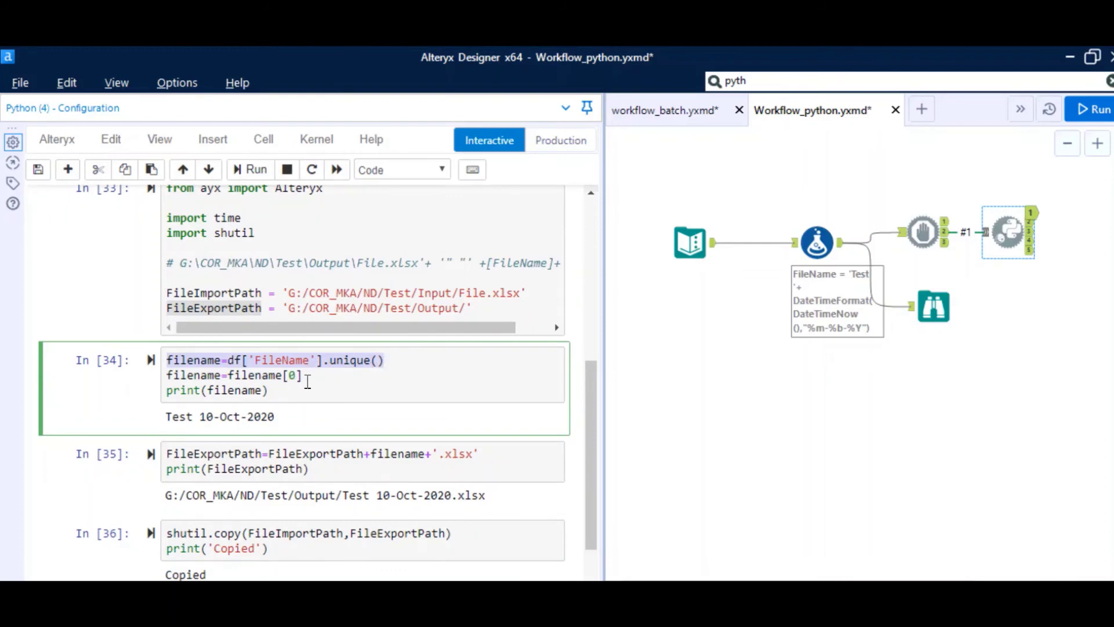
{"action": "left_click_drag", "start_coordinate": [302, 375], "coordinate": [230, 375]}
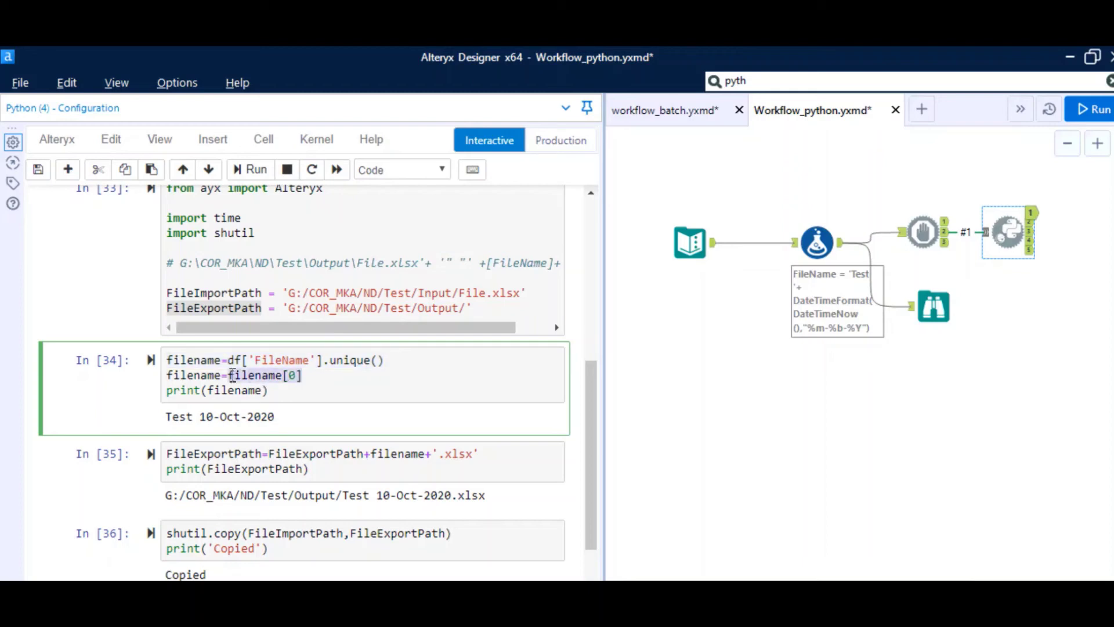
{"action": "left_click", "coordinate": [293, 377]}
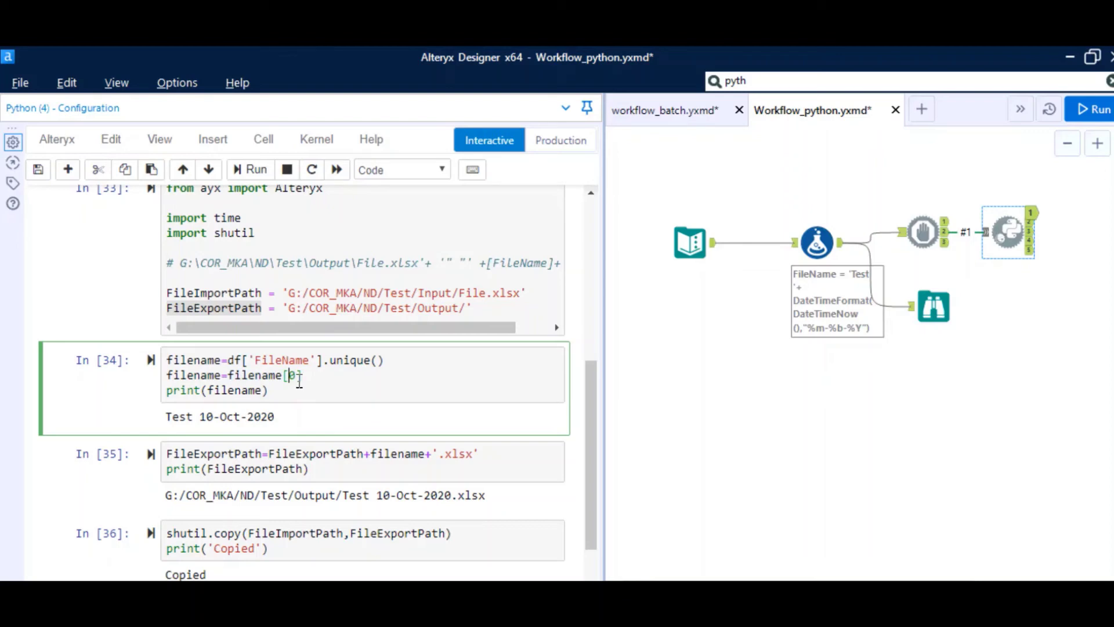
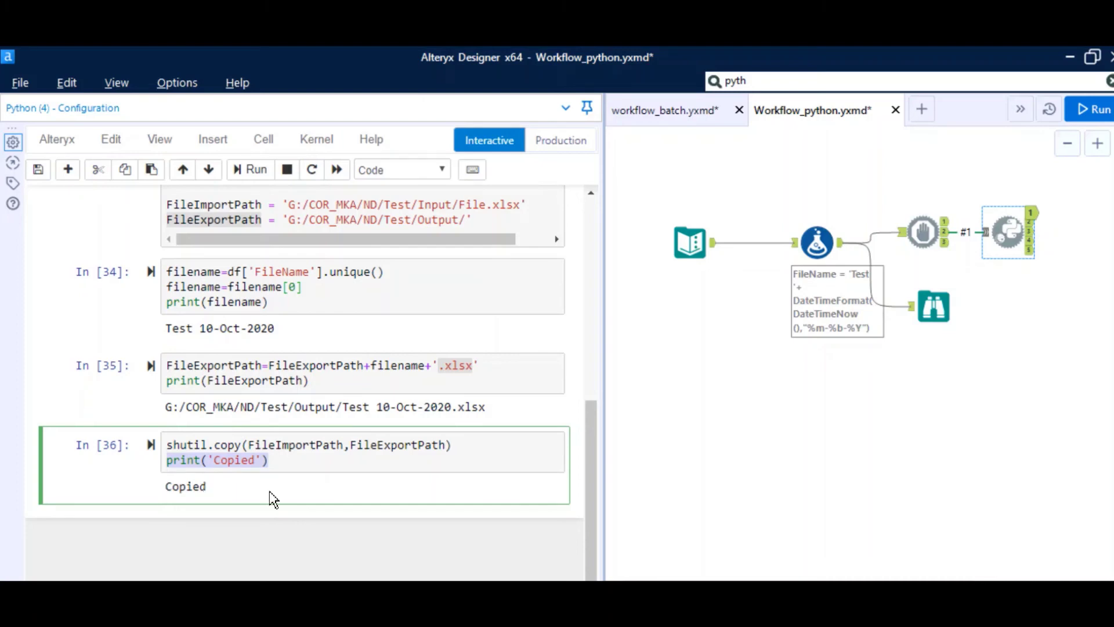
Step: Switch to File Explorer and open the Output folder inside the Test folder to check its contents
{"action": "left_click", "coordinate": [637, 253]}
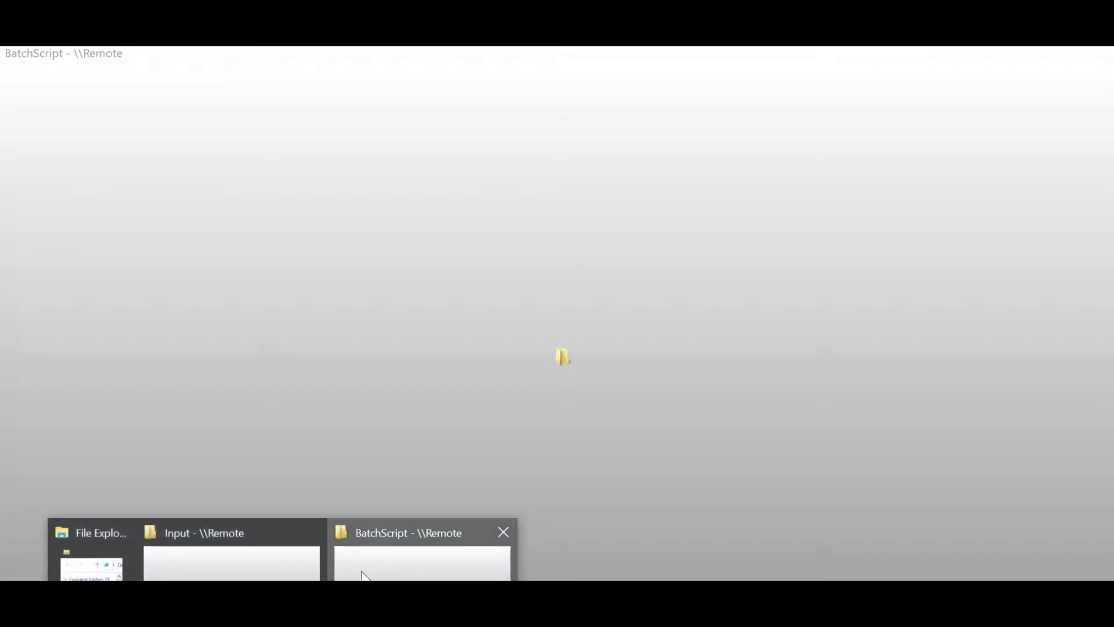
{"action": "left_click", "coordinate": [360, 574]}
{"action": "left_click", "coordinate": [458, 103]}
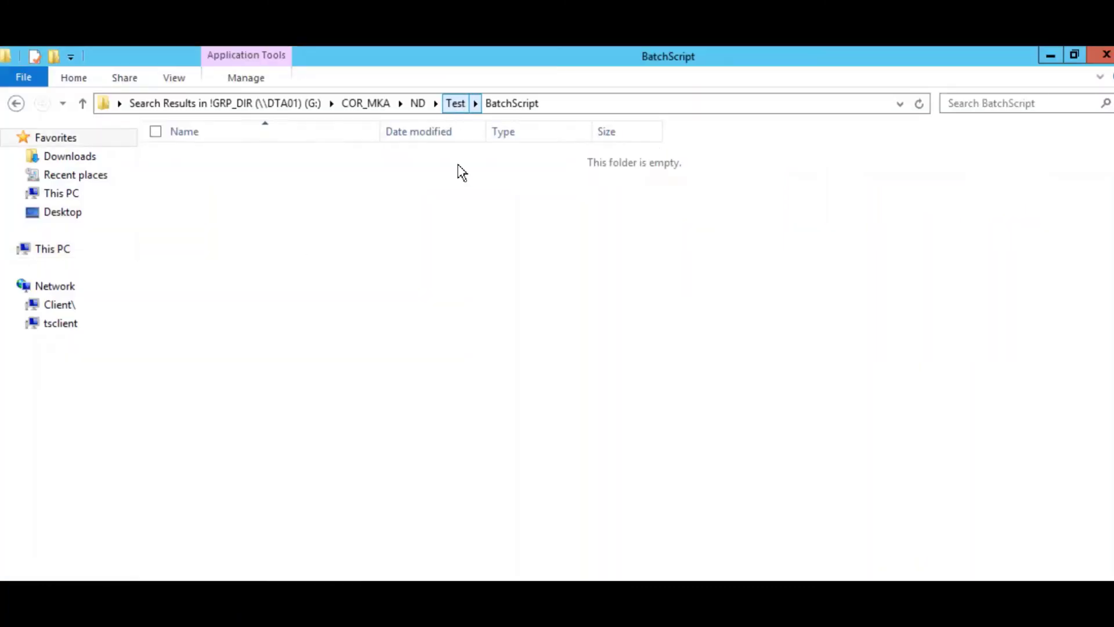
{"action": "key", "text": "Down"}
{"action": "key", "text": "Down"}
{"action": "key", "text": "Return"}
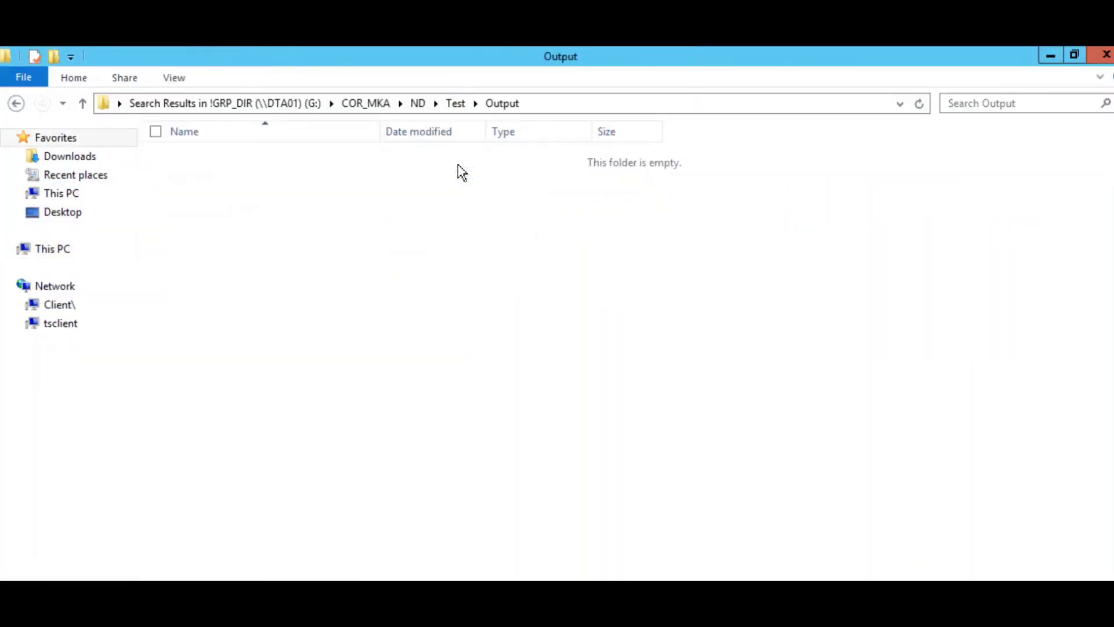
Step: Return to Alteryx Designer and run the Workflow_python.yxmd workflow
{"action": "left_click", "coordinate": [518, 603]}
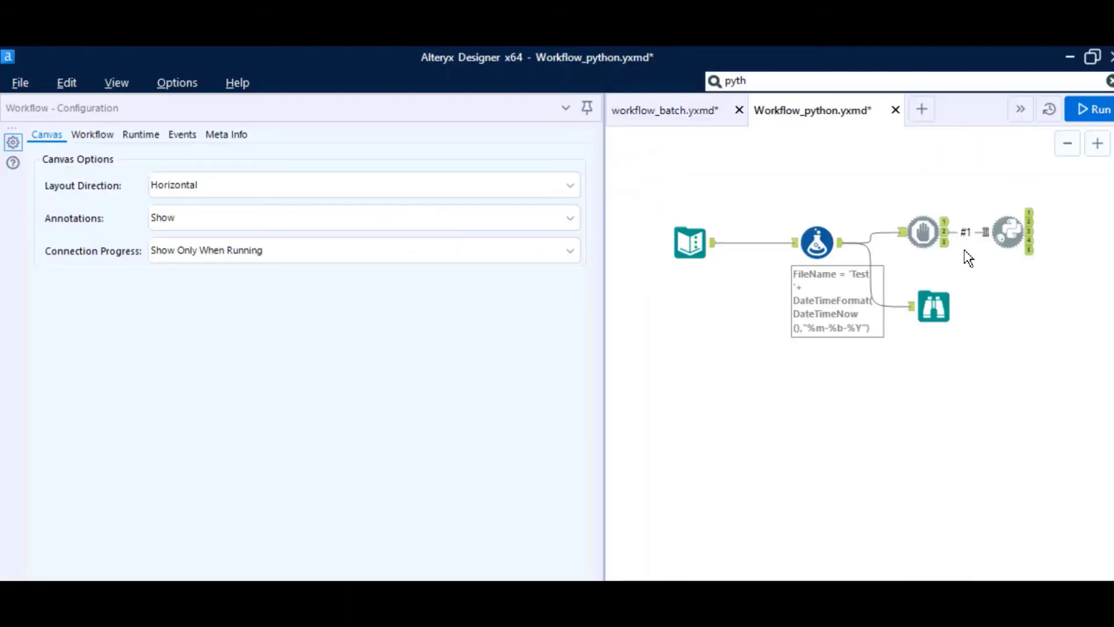
{"action": "left_click", "coordinate": [1093, 114]}
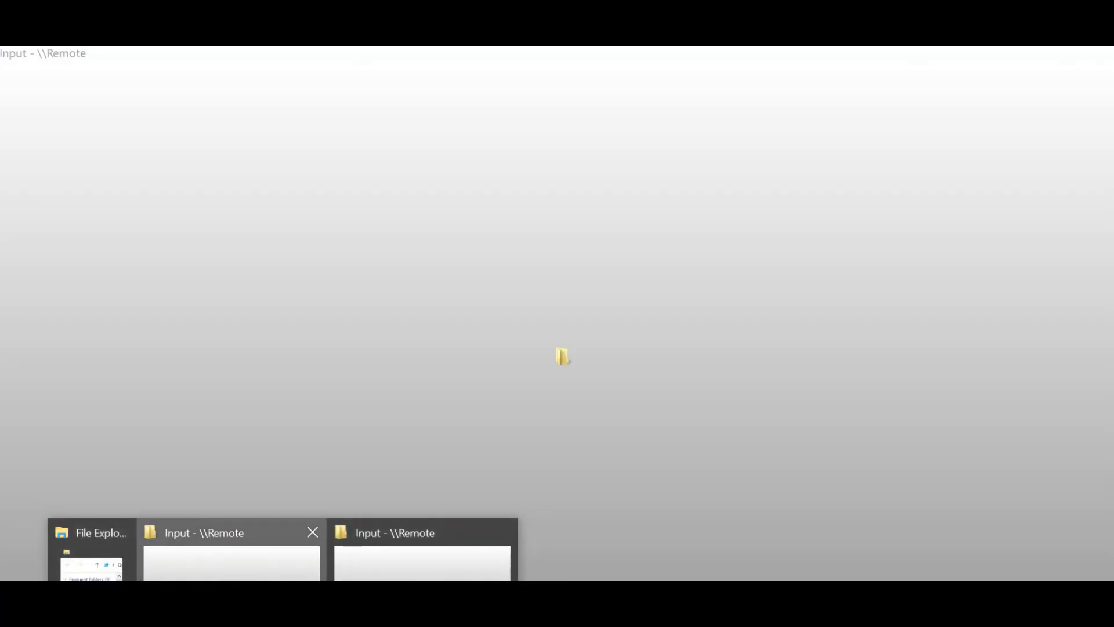
Step: Switch to the File Explorer window showing Input and go through the Test folder to its Output folder
{"action": "left_click", "coordinate": [233, 557]}
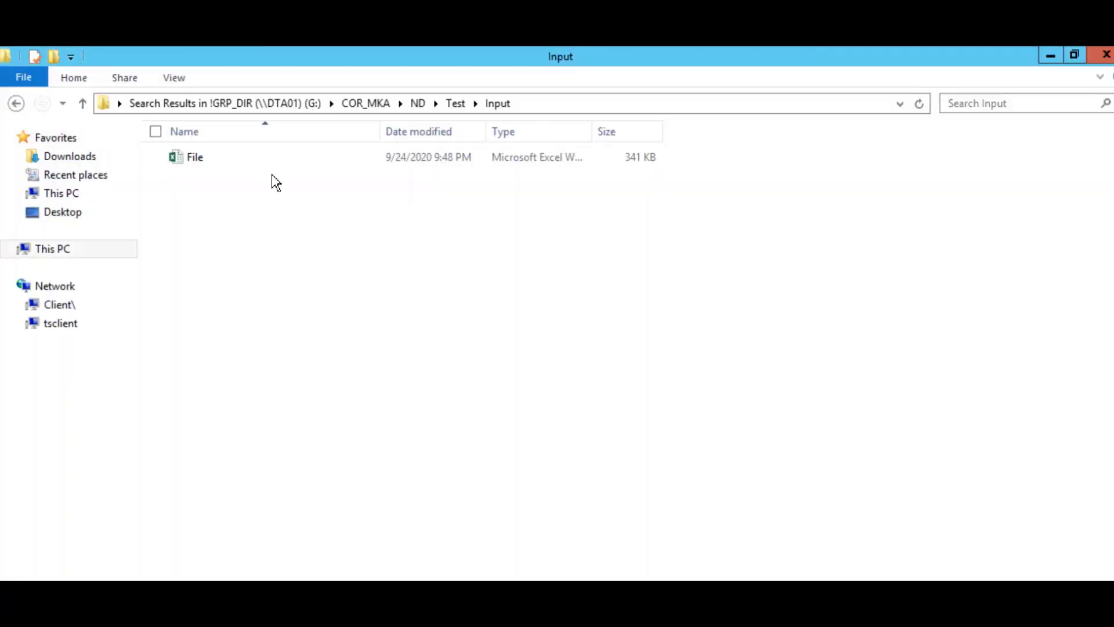
{"action": "left_click", "coordinate": [455, 103]}
{"action": "left_click", "coordinate": [220, 195]}
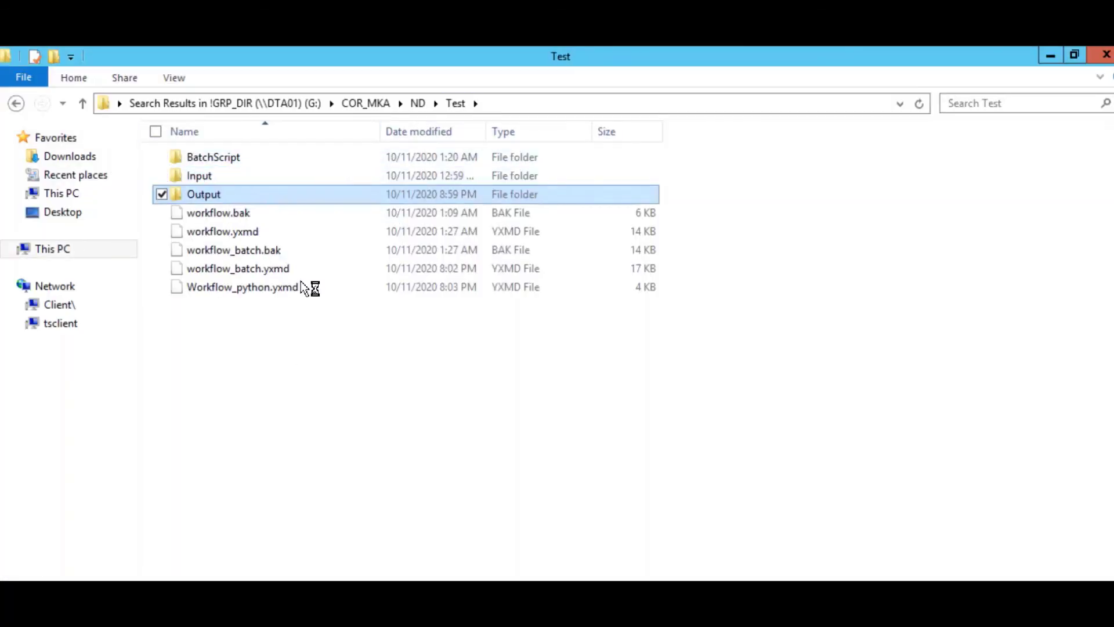
Step: Dismiss the run message in Alteryx Designer, then refresh the Output folder in File Explorer to check for the copied file
{"action": "key", "text": "alt+Tab"}
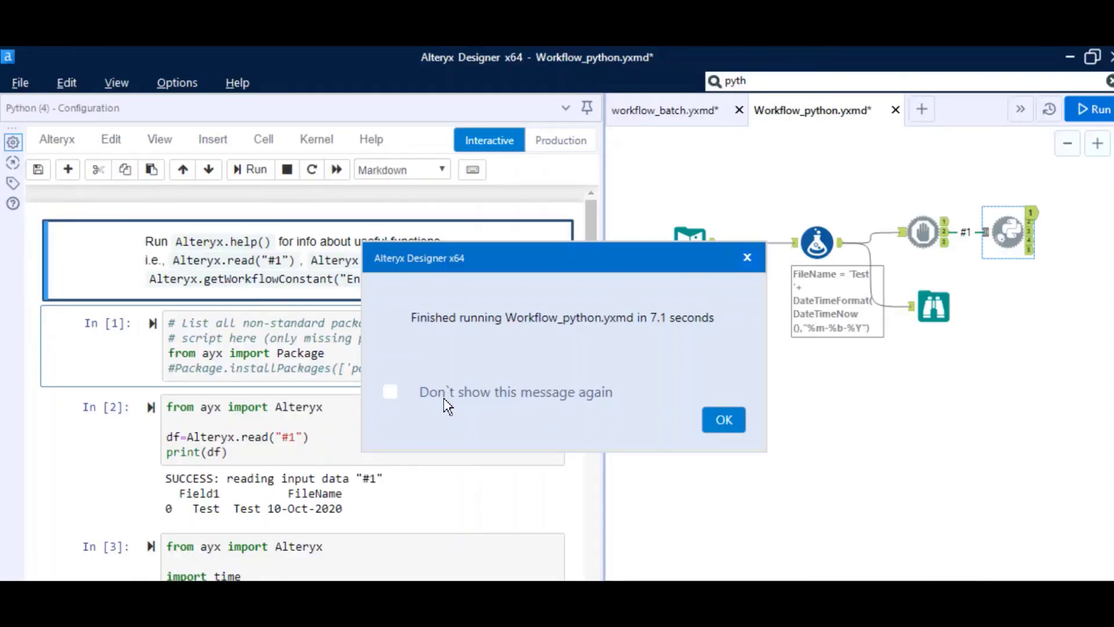
{"action": "left_click", "coordinate": [724, 420]}
{"action": "mouse_move", "coordinate": [367, 574]}
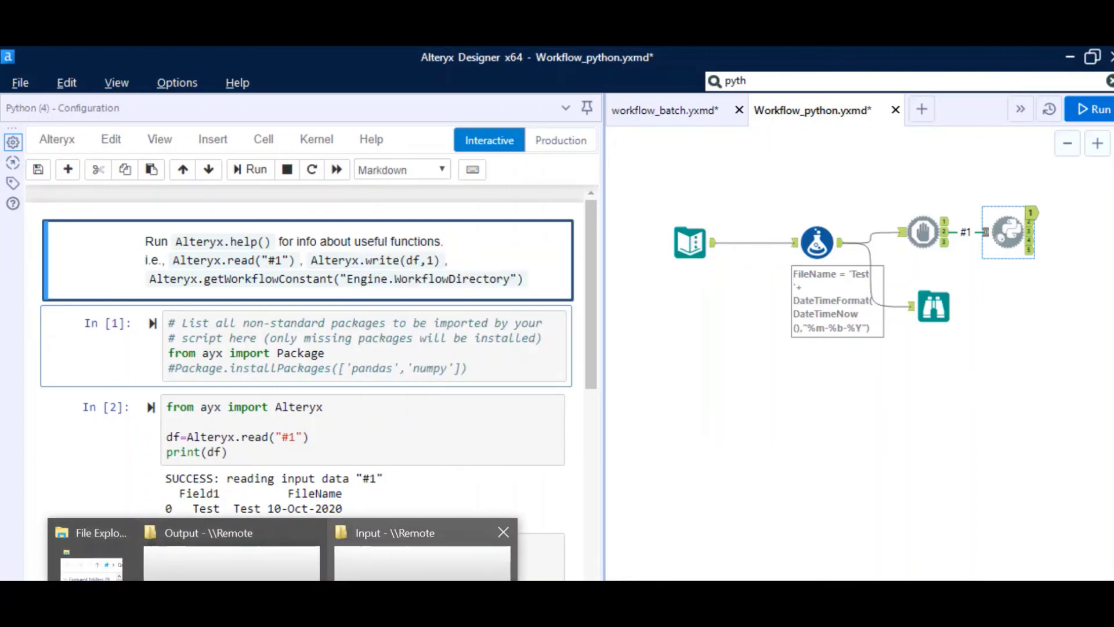
{"action": "left_click", "coordinate": [232, 557]}
{"action": "right_click", "coordinate": [283, 253]}
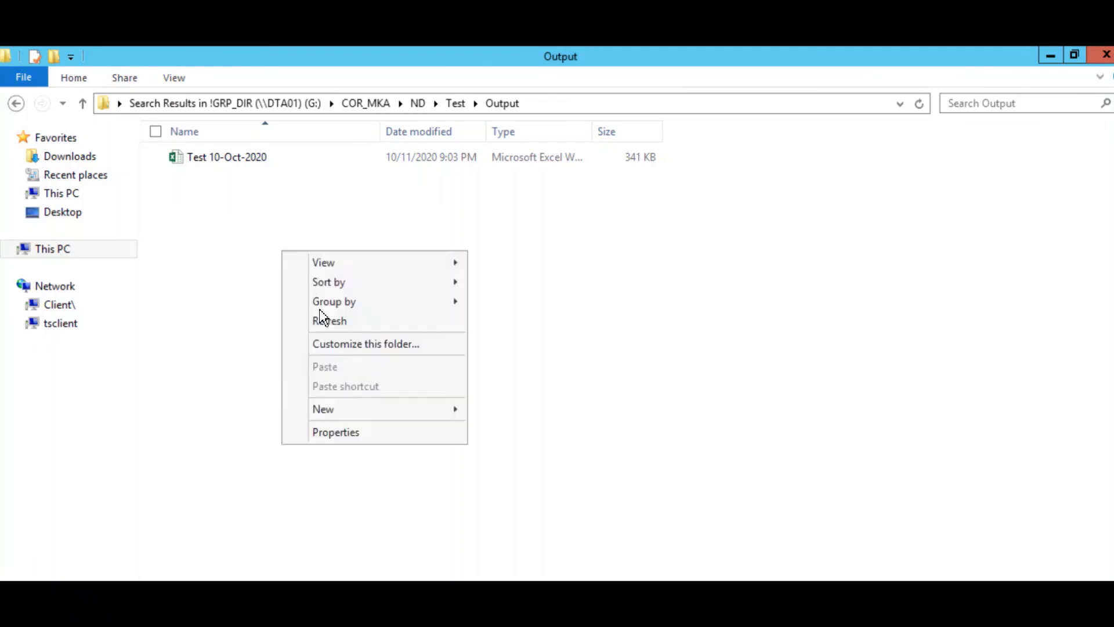
{"action": "left_click", "coordinate": [320, 321]}
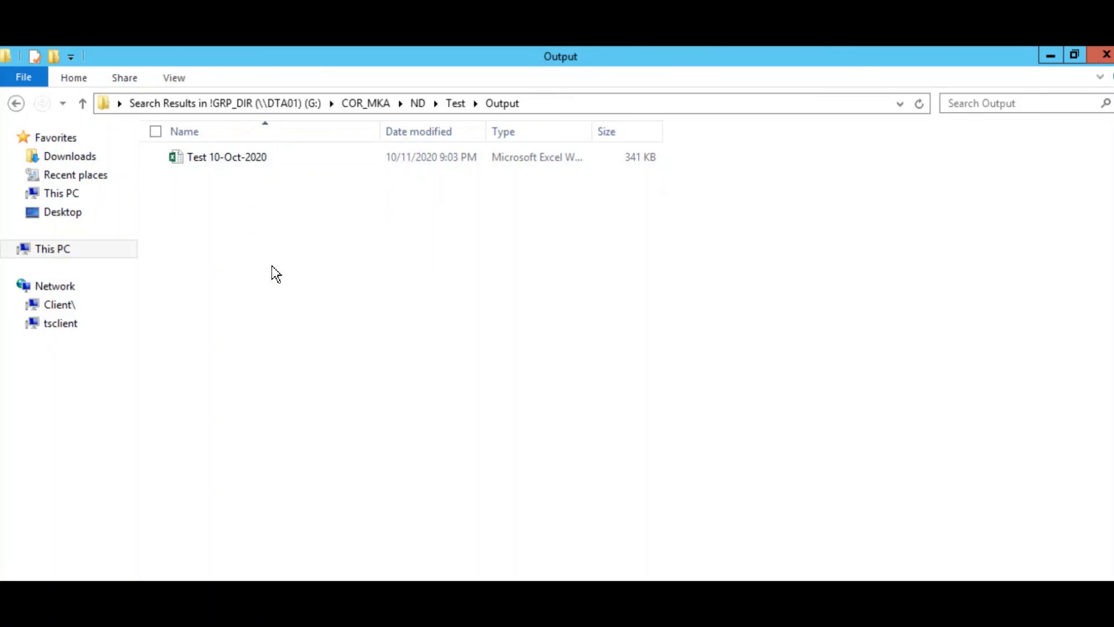
Step: Return to Alteryx Designer and narrow the Python tool's configuration pane to give the workflow canvas more room
{"action": "left_click", "coordinate": [467, 581]}
{"action": "left_click_drag", "start_coordinate": [596, 317], "coordinate": [597, 276]}
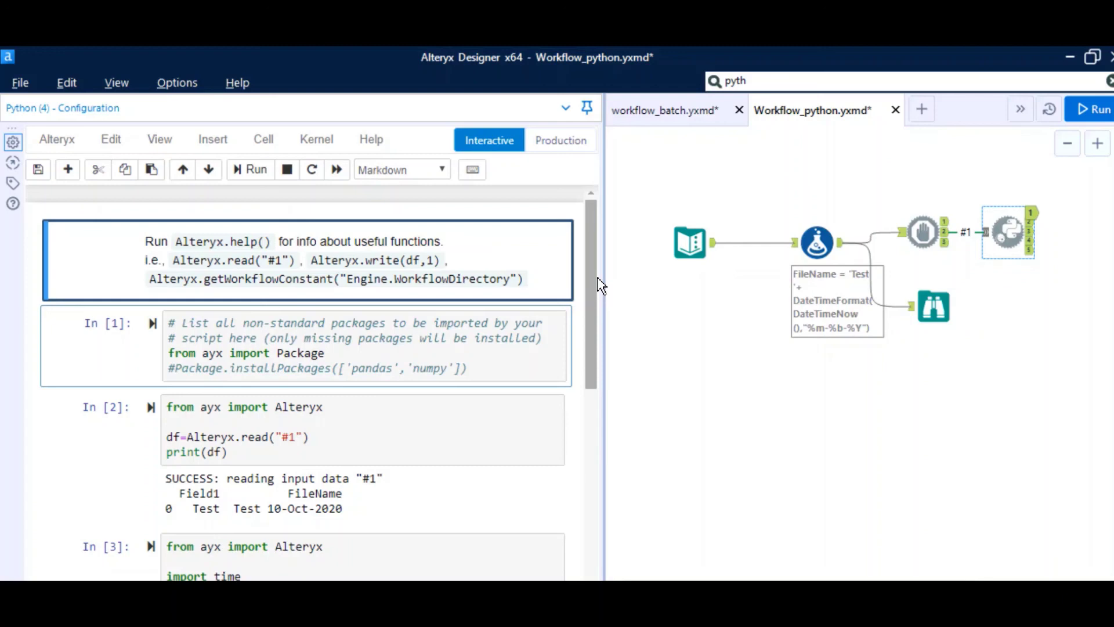
{"action": "left_click_drag", "start_coordinate": [590, 287], "coordinate": [587, 377]}
{"action": "scroll", "coordinate": [586, 378], "scroll_direction": "down", "scroll_amount": 1}
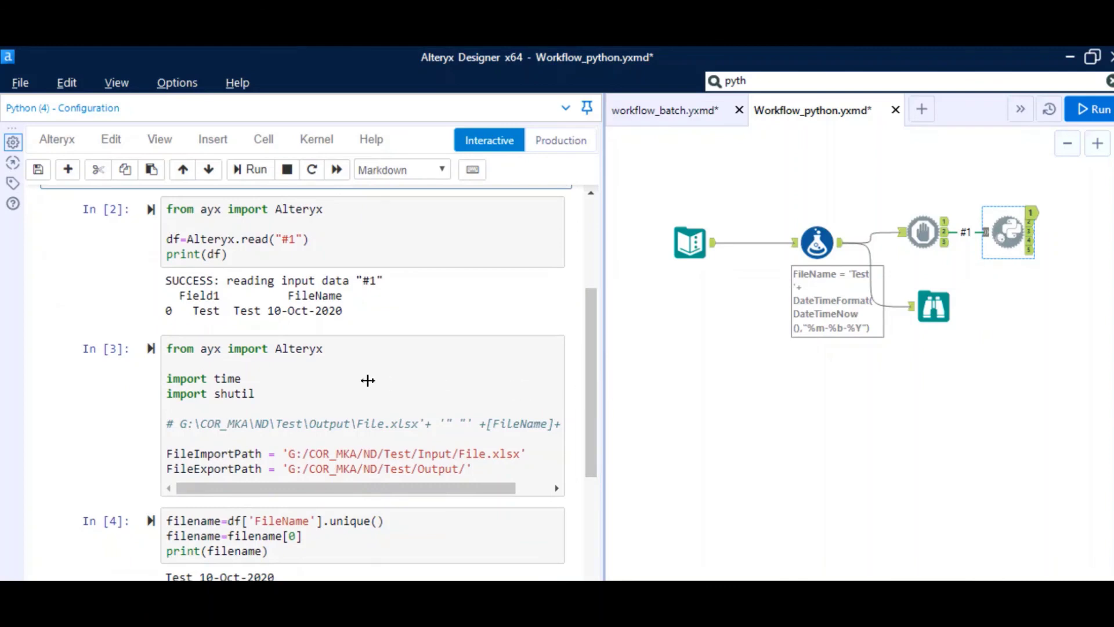
{"action": "left_click_drag", "start_coordinate": [368, 380], "coordinate": [346, 379]}
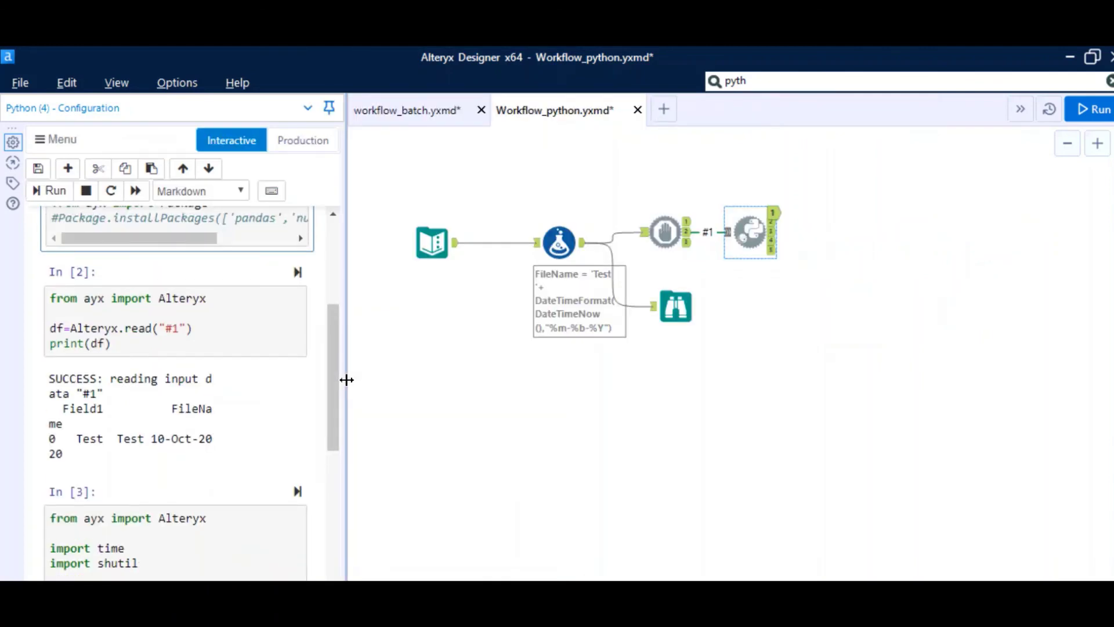